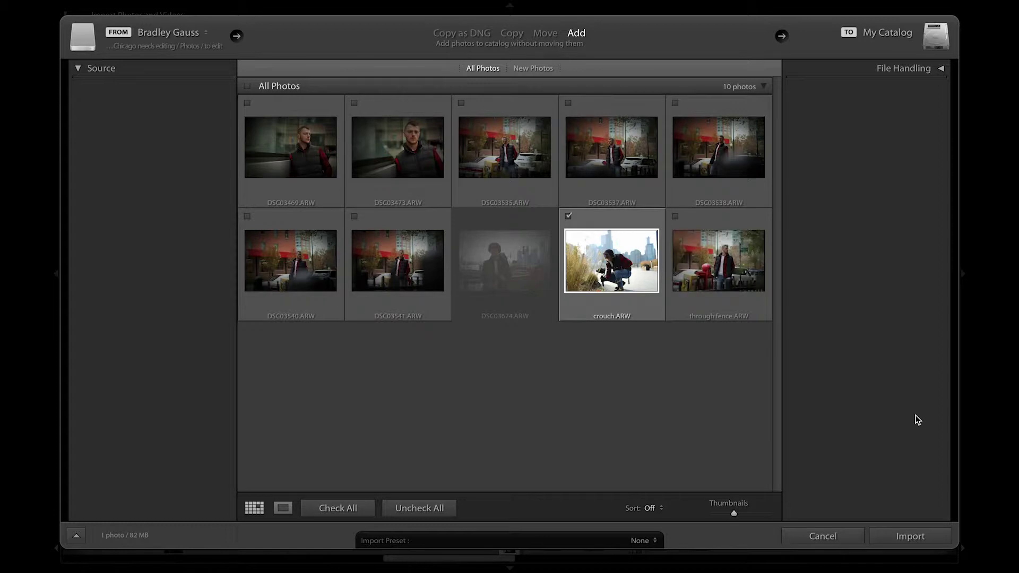
# - Import crouch.ARW into the catalog without moving it and open it in the Develop module
pyautogui.click(910, 537)
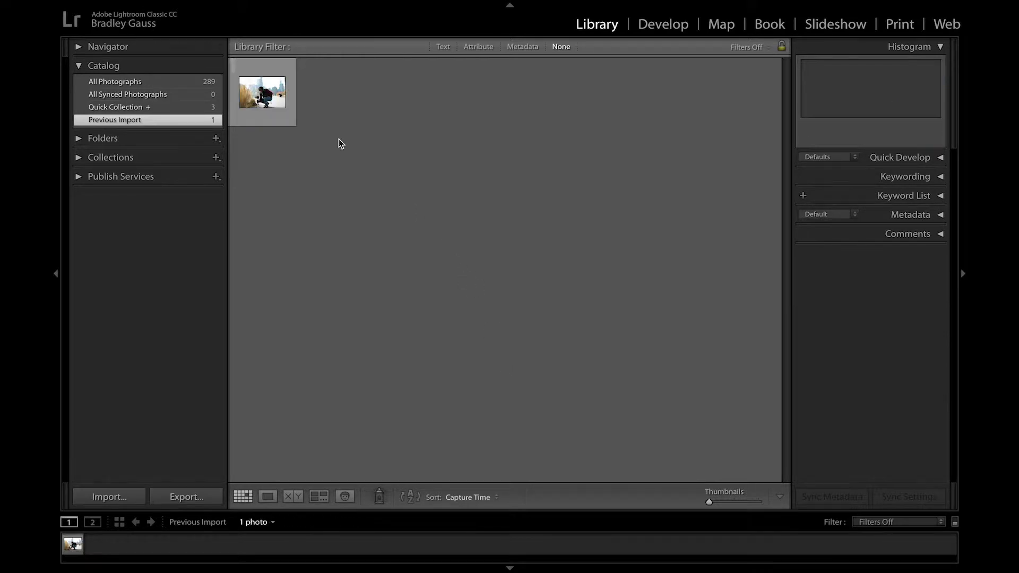
pyautogui.moveTo(274, 101)
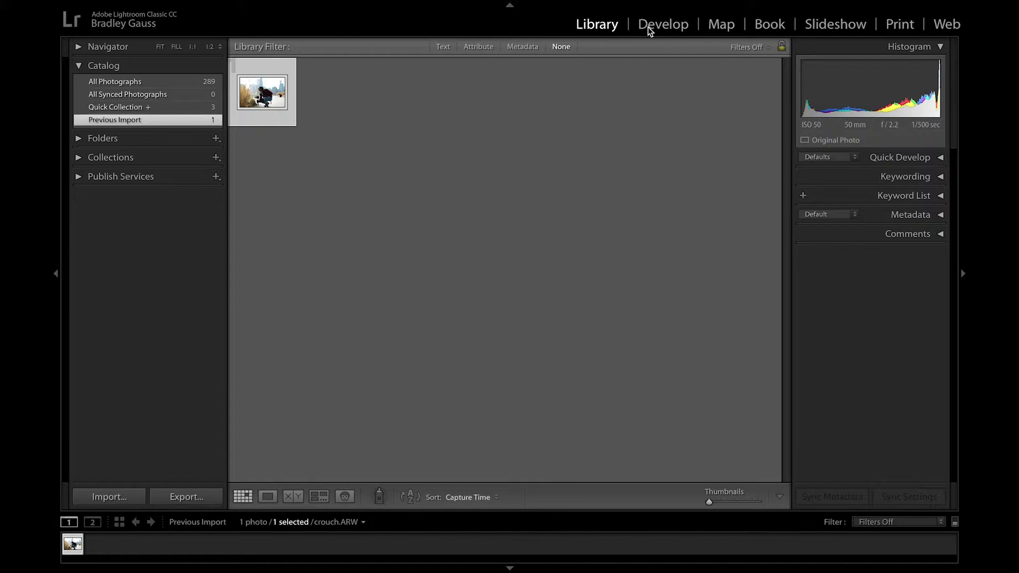
pyautogui.click(666, 27)
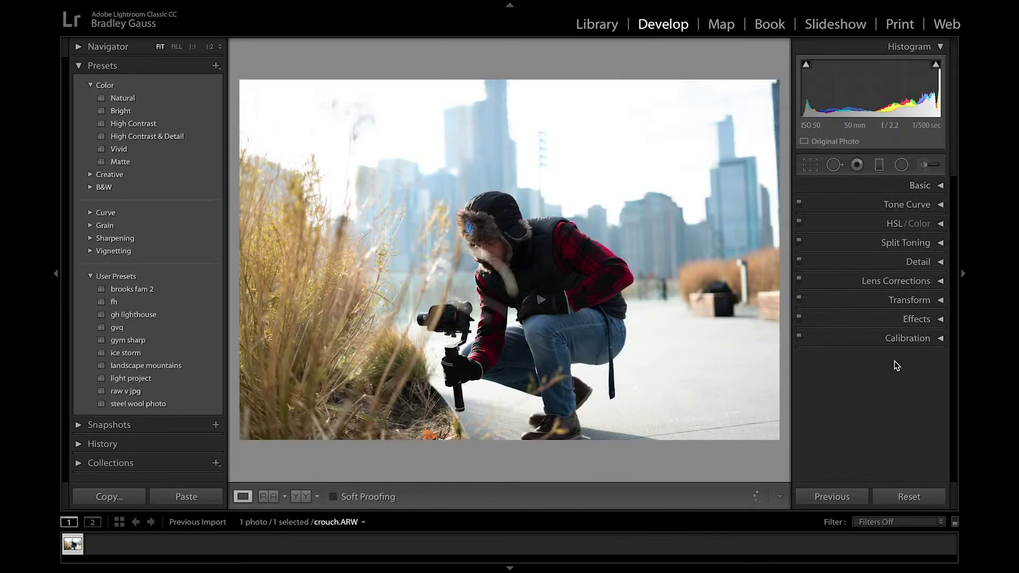
# - Crop the photo to a 1 x 1 aspect ratio and frame it on the crouching man
pyautogui.click(811, 166)
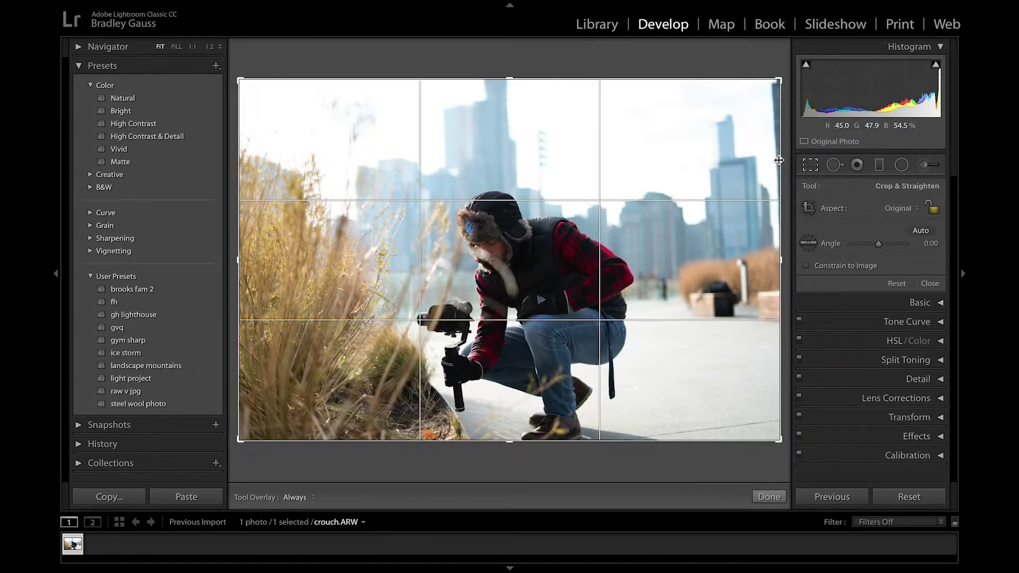
pyautogui.moveTo(780, 160); pyautogui.dragTo(749, 162)
pyautogui.click(897, 209)
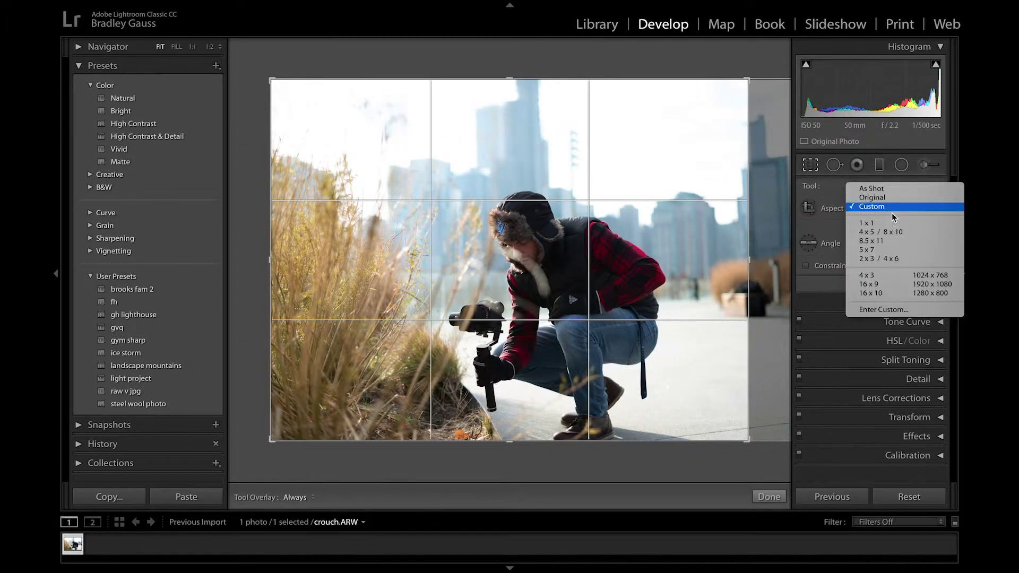
pyautogui.click(897, 223)
pyautogui.moveTo(534, 232); pyautogui.dragTo(493, 217)
pyautogui.click(811, 165)
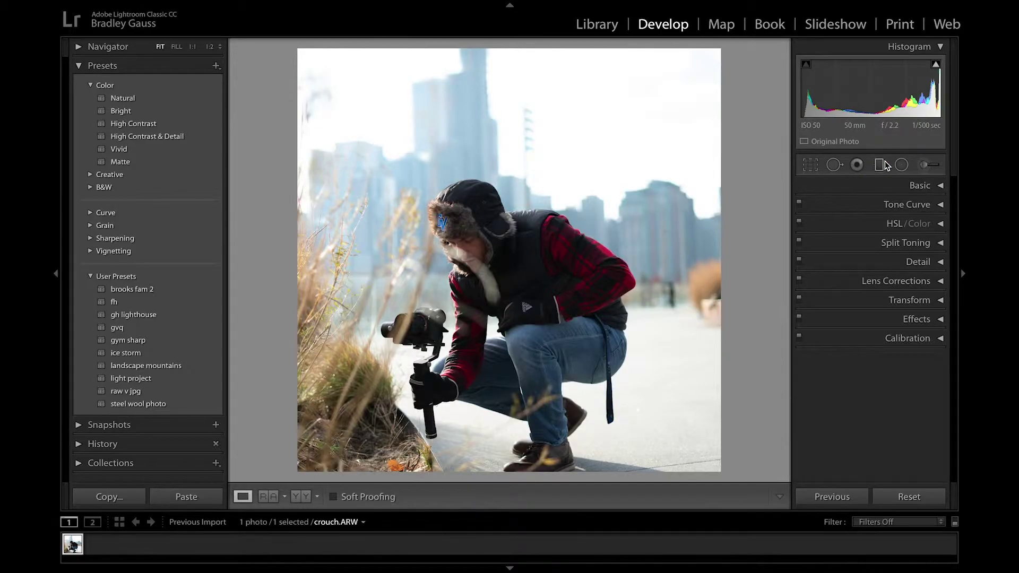
# - Place a graduated filter over the sky, shift it slightly upward, and try different exposure values on it
pyautogui.click(880, 165)
pyautogui.moveTo(497, 70); pyautogui.dragTo(497, 279)
pyautogui.moveTo(497, 172); pyautogui.dragTo(497, 151)
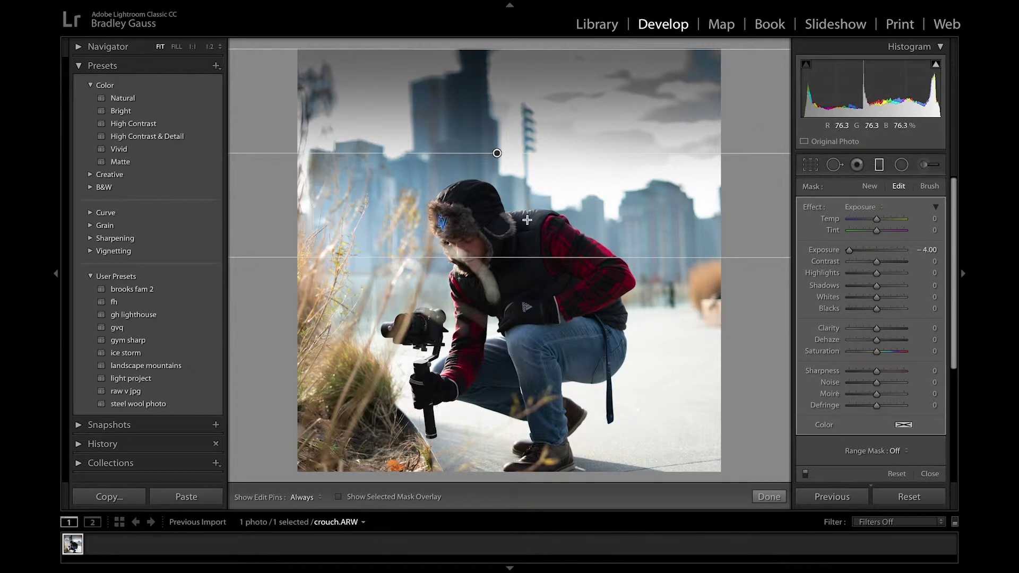
pyautogui.moveTo(857, 253); pyautogui.dragTo(950, 234)
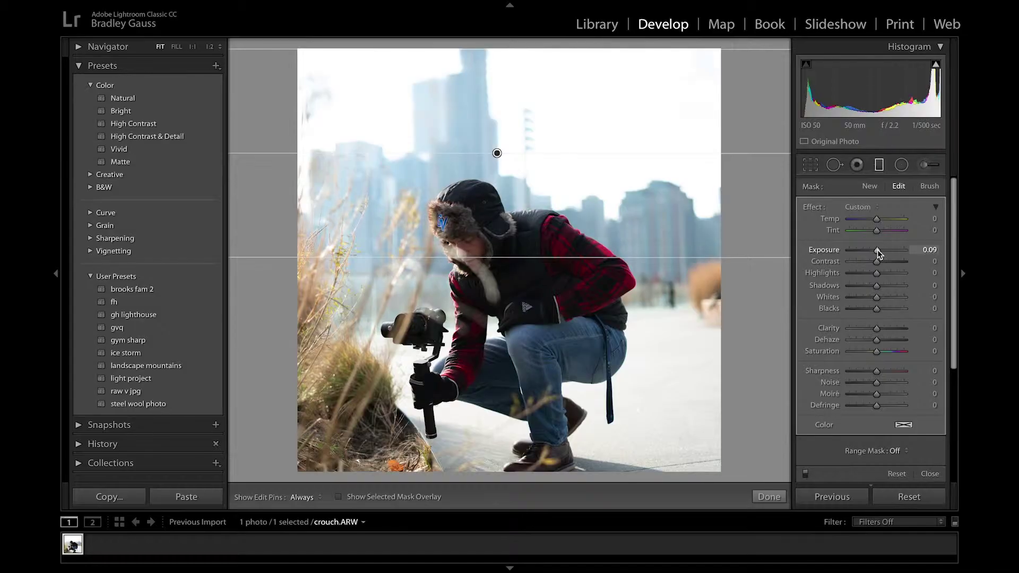
pyautogui.moveTo(878, 250); pyautogui.dragTo(849, 250)
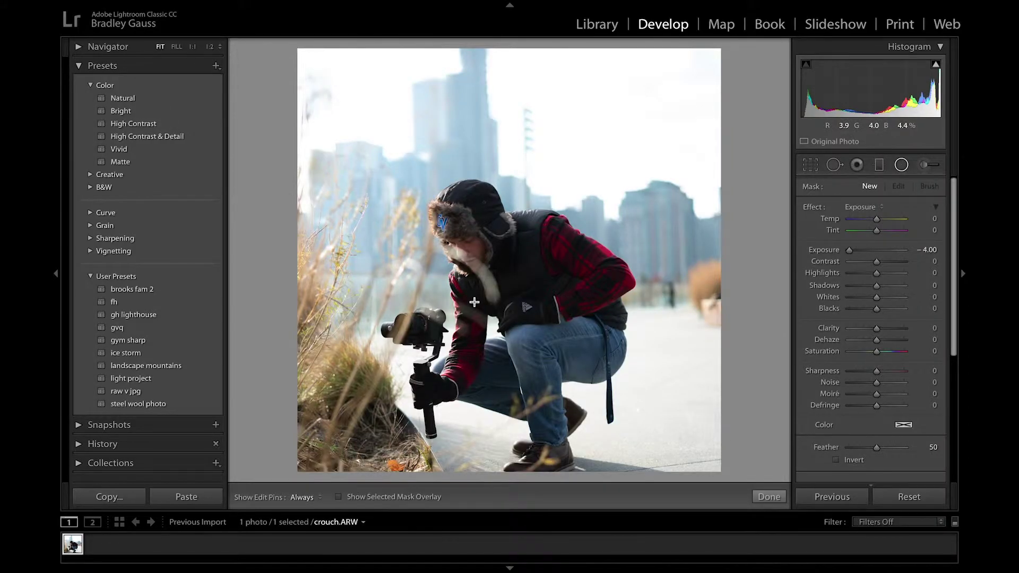
# - Draw a radial filter around the crouching man with an exposure of 4.00
pyautogui.moveTo(474, 302); pyautogui.dragTo(610, 149)
pyautogui.moveTo(499, 282)
pyautogui.mouseDown()
pyautogui.moveTo(519, 272)
pyautogui.moveTo(532, 289)
pyautogui.mouseUp()
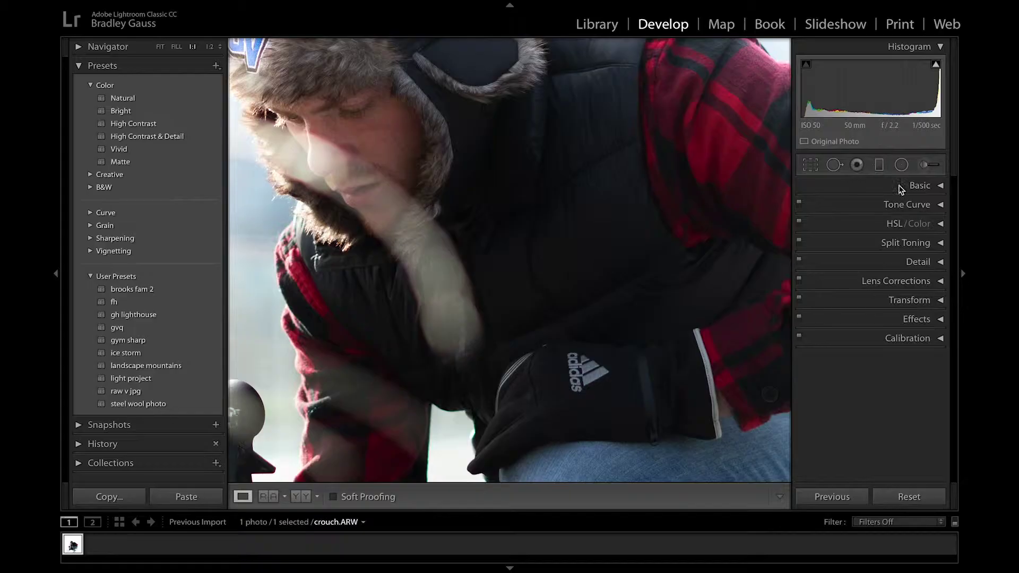
pyautogui.click(557, 263)
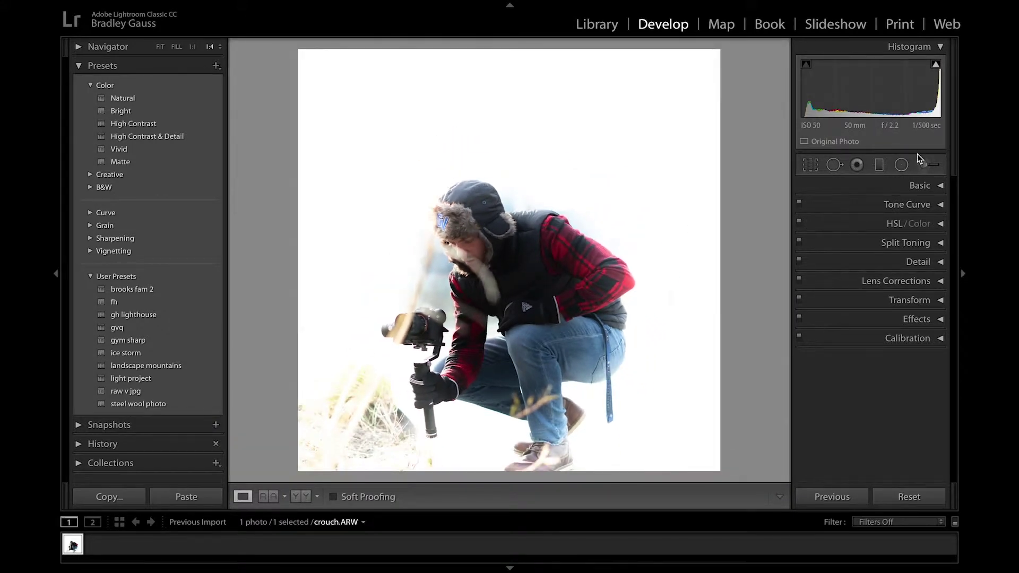
# - Delete the radial filter around the man and the graduated filter over the sky
pyautogui.click(903, 165)
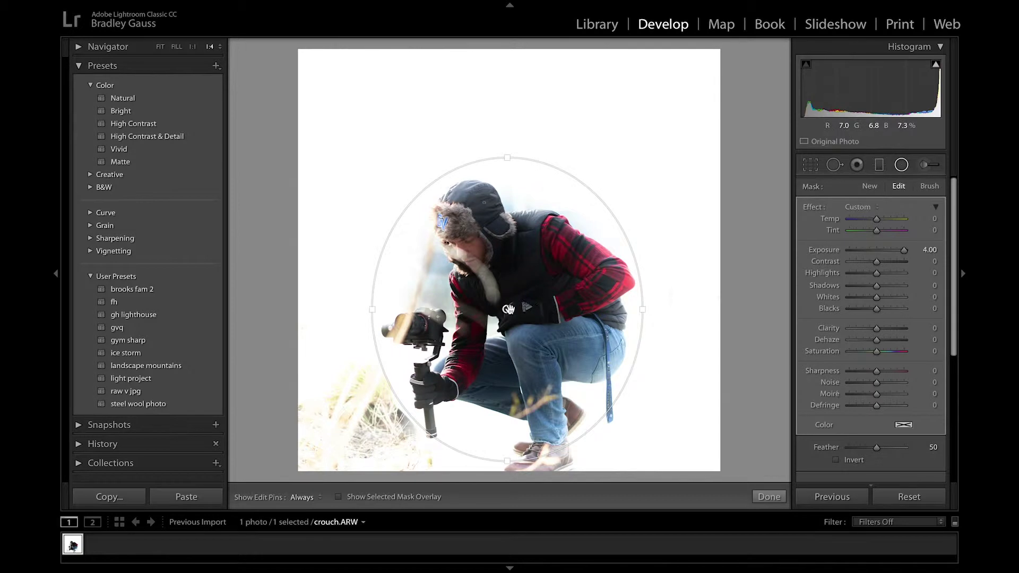
pyautogui.press('Delete')
pyautogui.press('m')
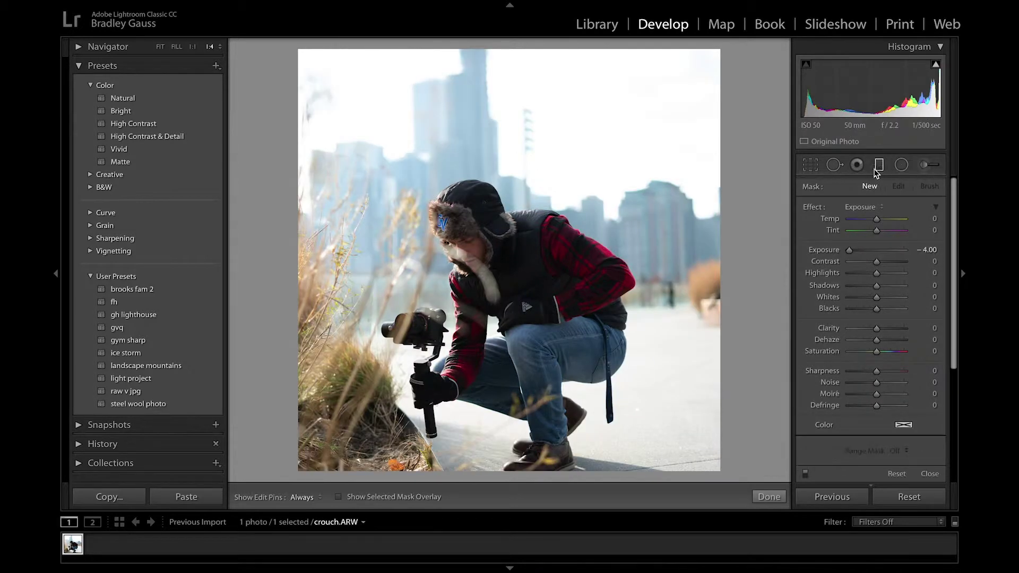
pyautogui.click(496, 154)
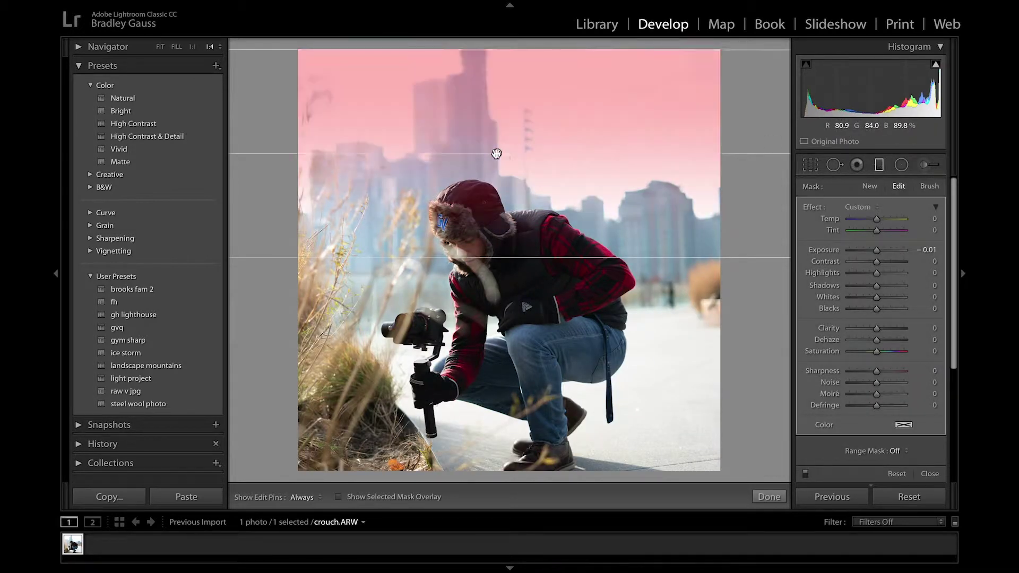
pyautogui.press('Delete')
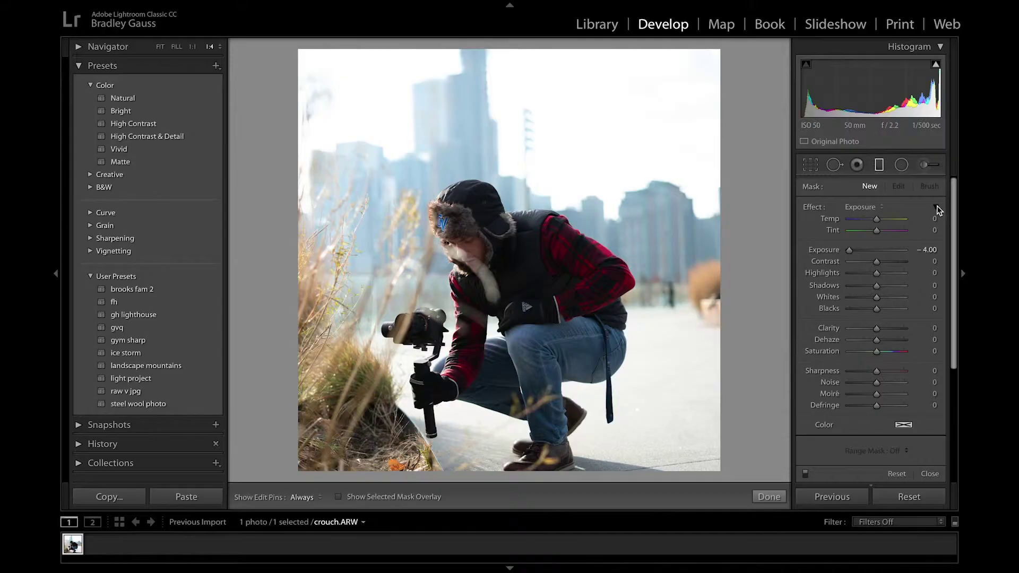
pyautogui.click(937, 208)
pyautogui.click(858, 167)
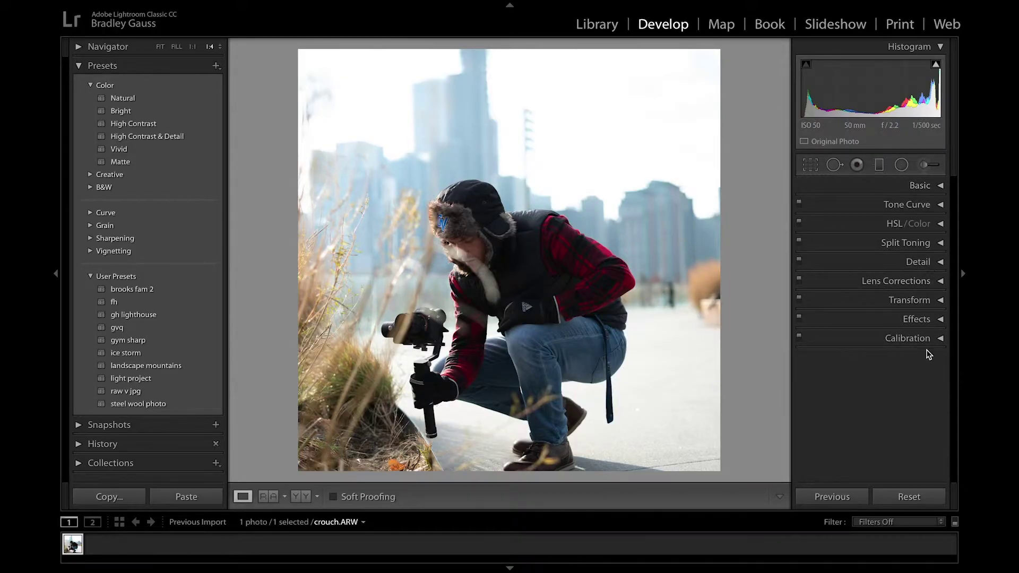
# - Set the white balance temperature to 4,763 in the basic adjustments
pyautogui.click(945, 185)
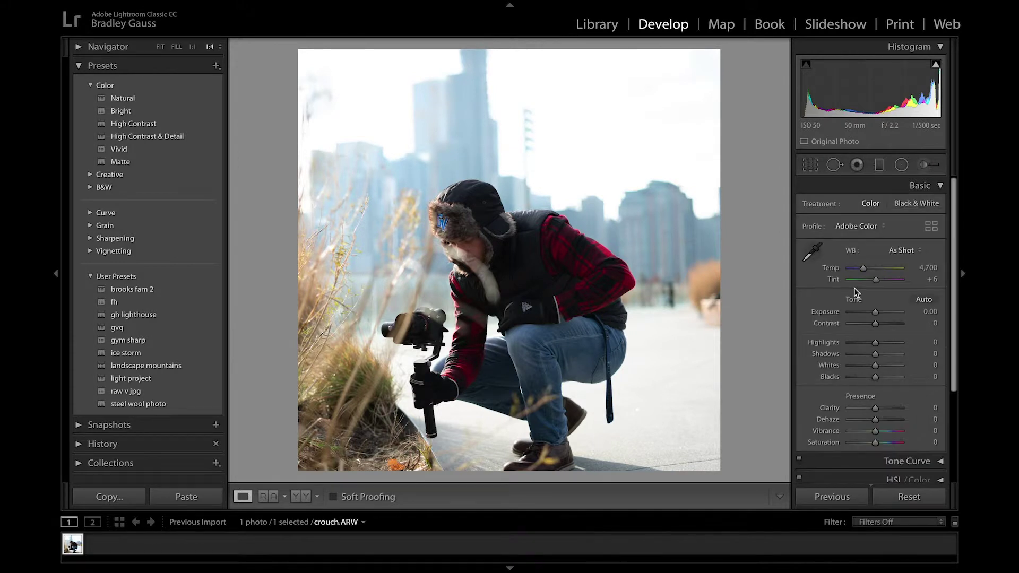
pyautogui.moveTo(864, 258); pyautogui.dragTo(864, 258)
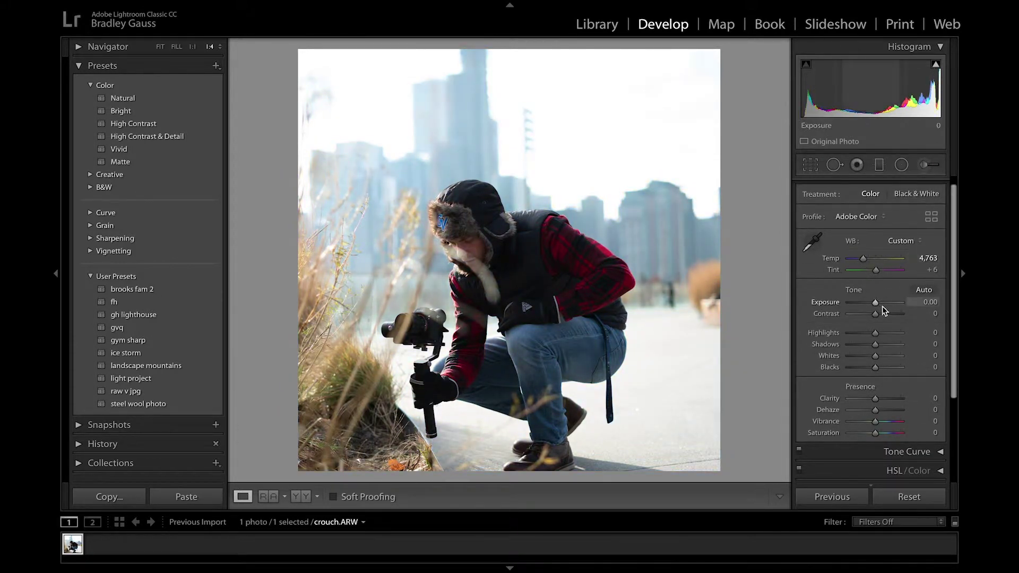
pyautogui.scroll(-1, 860, 344)
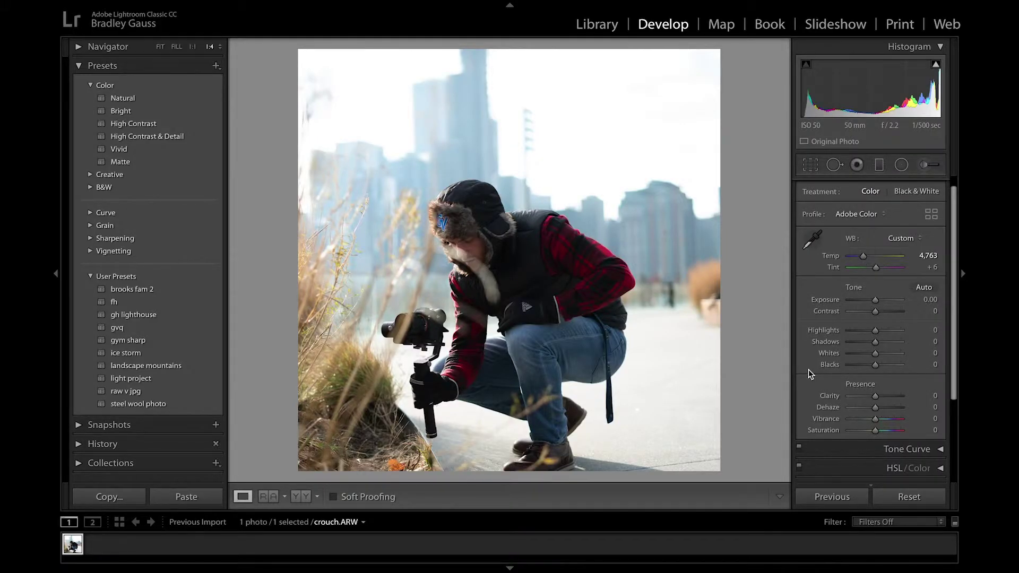
pyautogui.scroll(1, 935, 191)
pyautogui.click(939, 187)
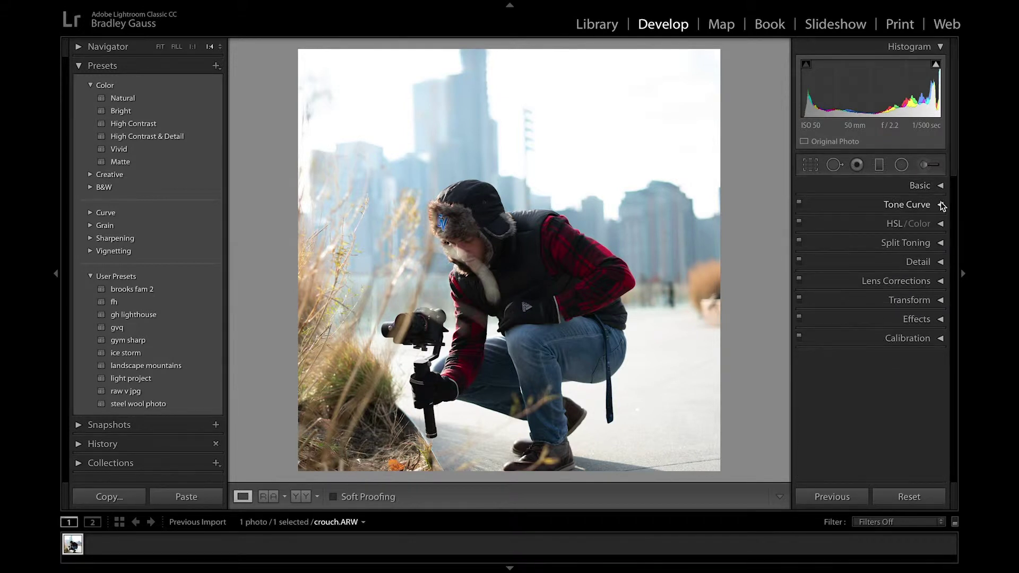
# - Try lowering the highlight and shadow points of the blue channel's tone curve, and reset that curve to linear
pyautogui.click(940, 204)
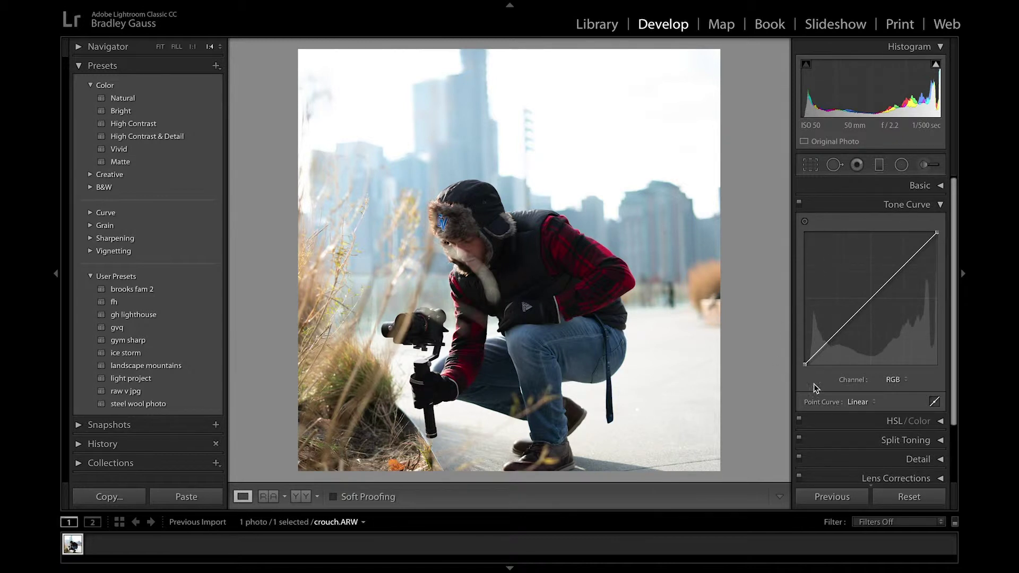
pyautogui.click(905, 381)
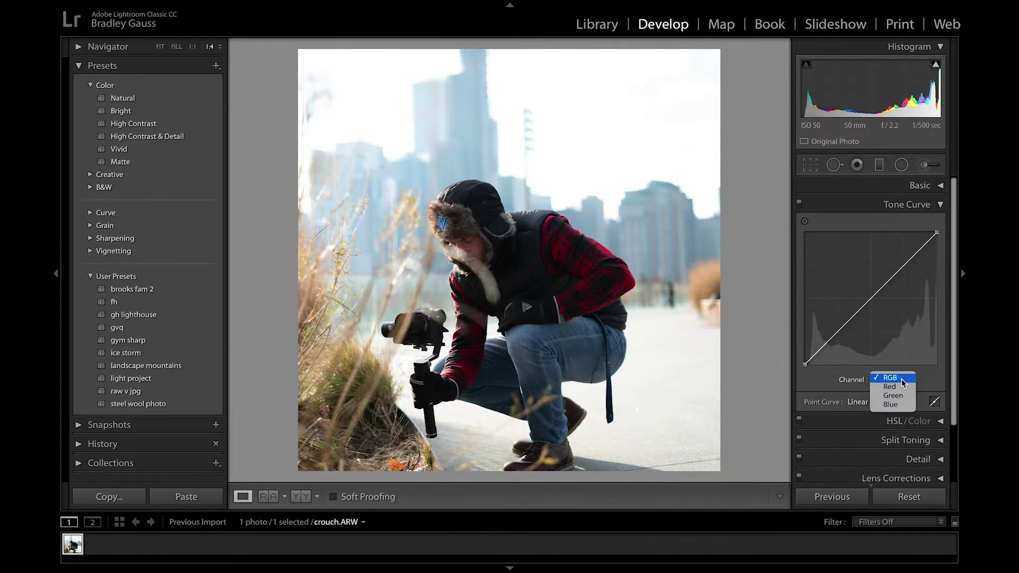
pyautogui.click(896, 408)
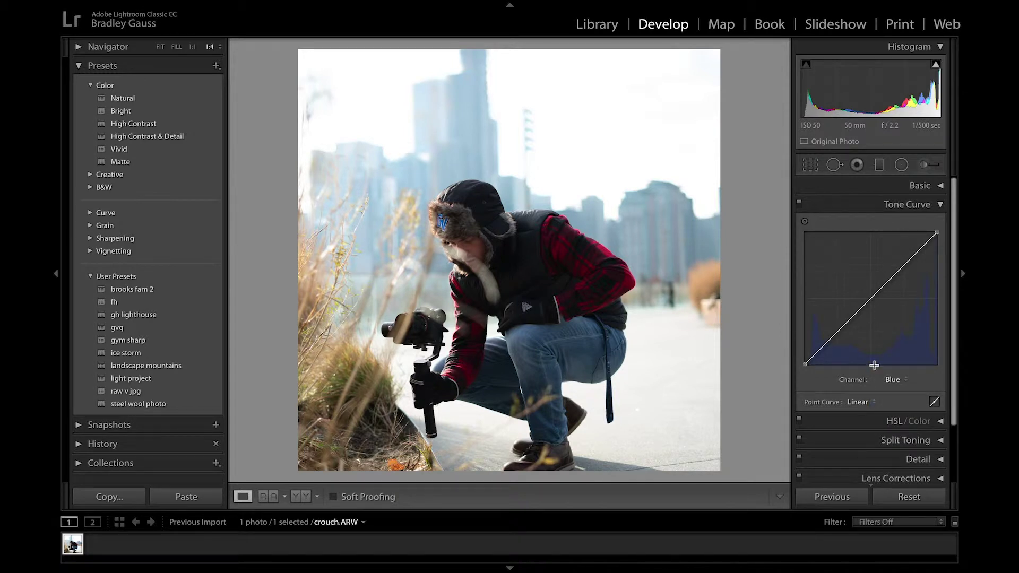
pyautogui.click(893, 381)
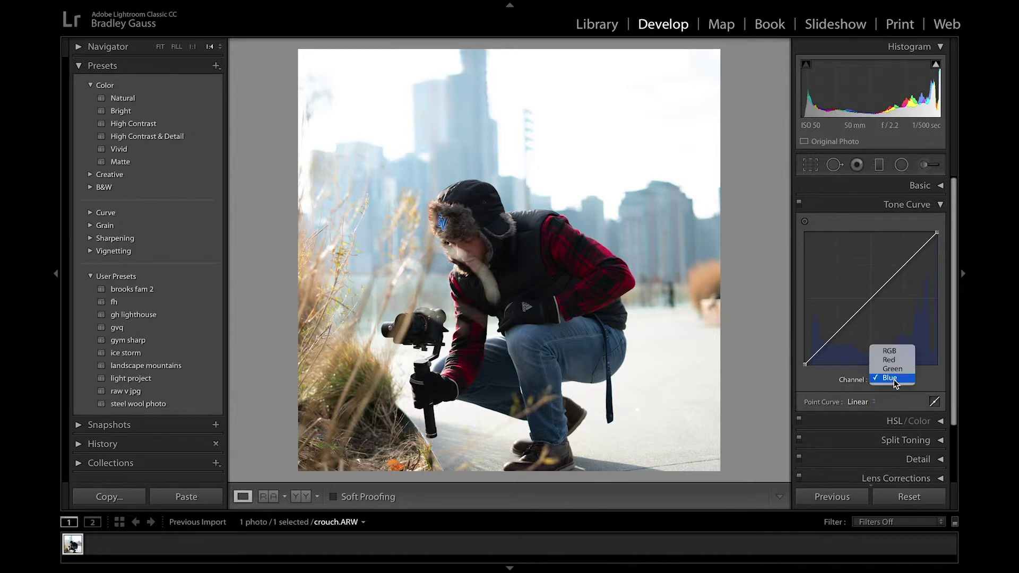
pyautogui.click(904, 267)
pyautogui.click(904, 265)
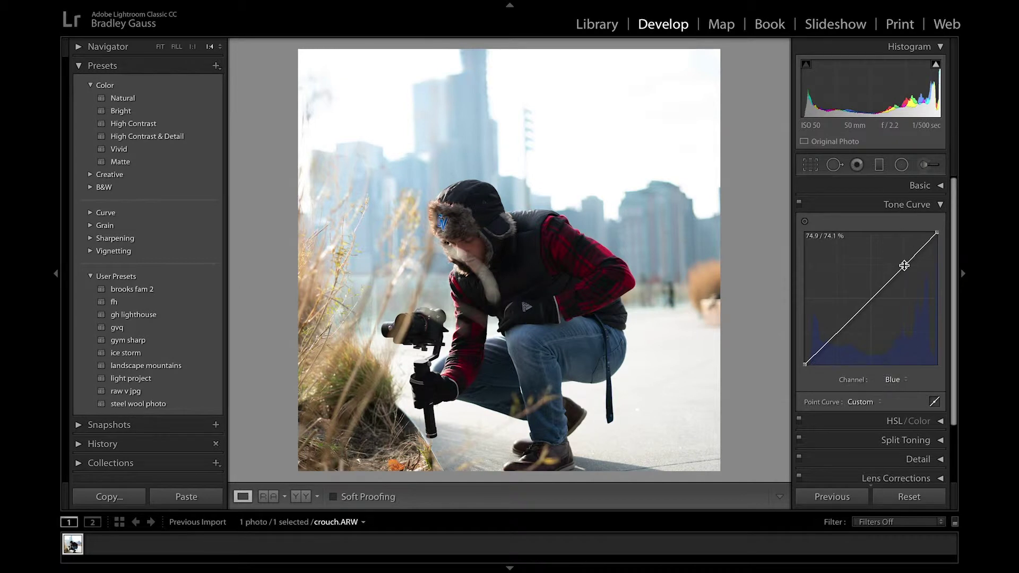
pyautogui.click(838, 333)
pyautogui.moveTo(906, 270)
pyautogui.mouseDown()
pyautogui.moveTo(903, 260)
pyautogui.moveTo(913, 279)
pyautogui.mouseUp()
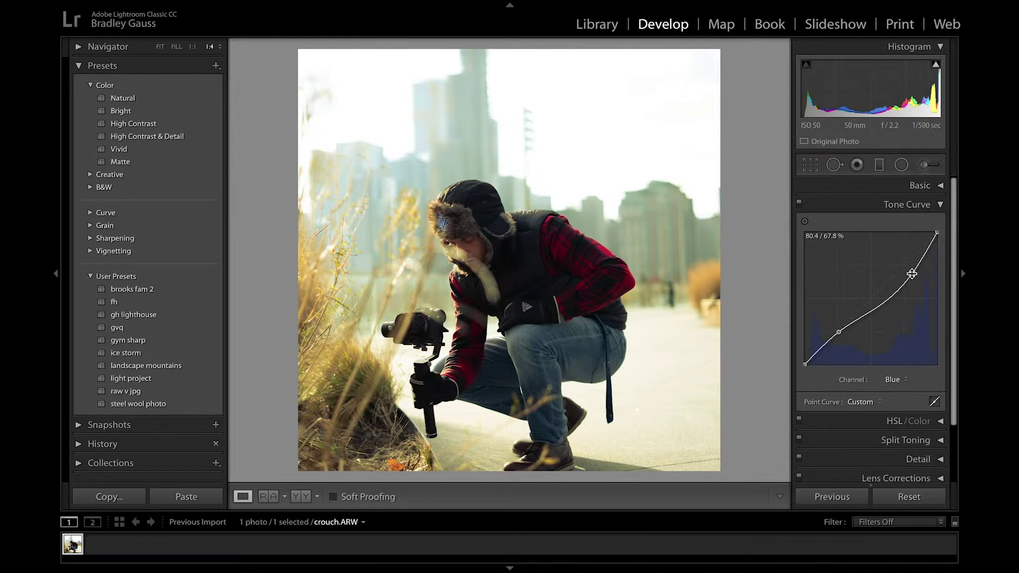
pyautogui.moveTo(841, 330)
pyautogui.mouseDown()
pyautogui.moveTo(835, 323)
pyautogui.moveTo(843, 344)
pyautogui.mouseUp()
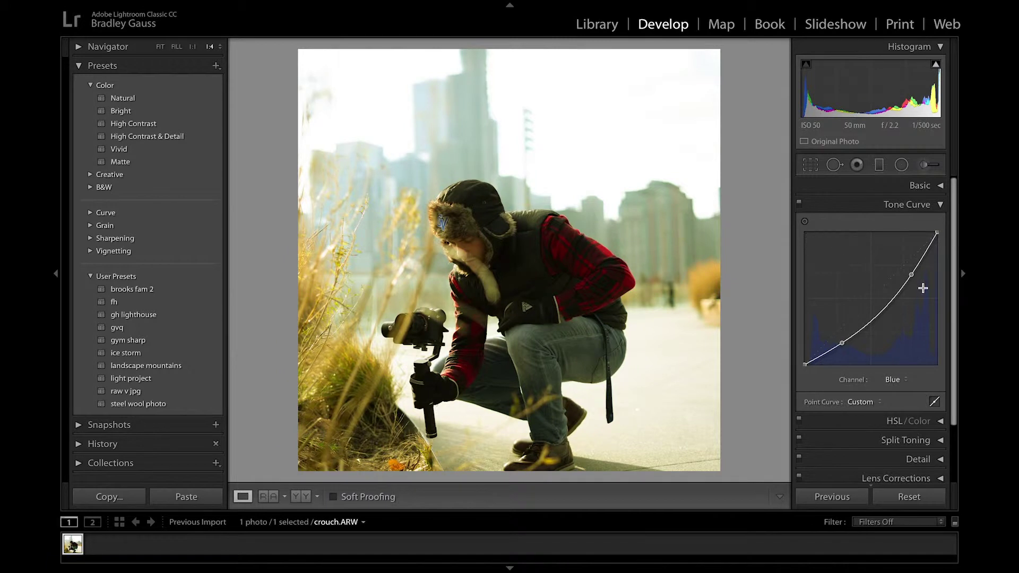
pyautogui.doubleClick(842, 343)
# - Try raising the highlight and shadow points of the RGB tone curve, and remove both points again
pyautogui.click(900, 380)
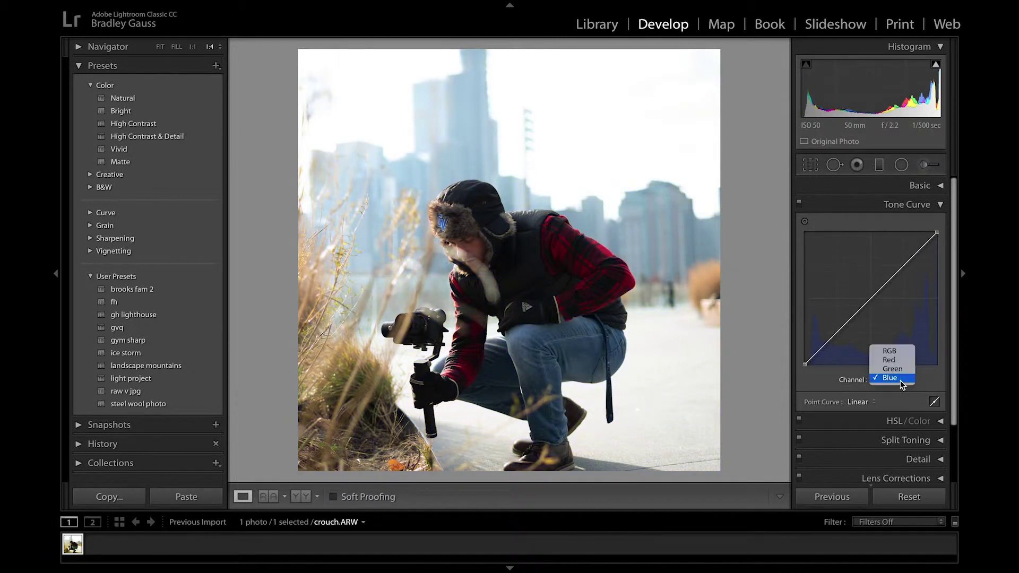
pyautogui.click(896, 352)
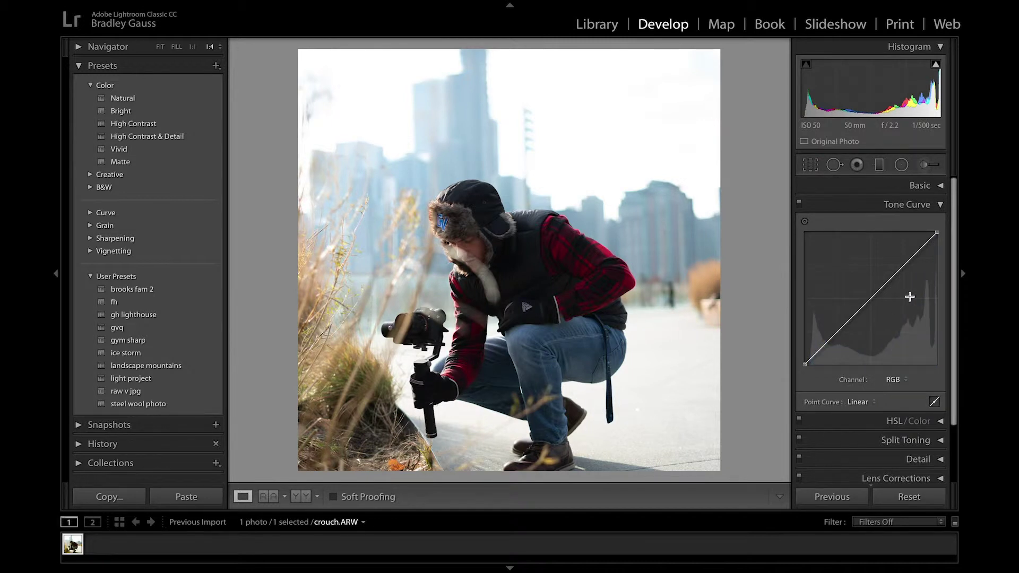
pyautogui.moveTo(905, 264); pyautogui.dragTo(903, 260)
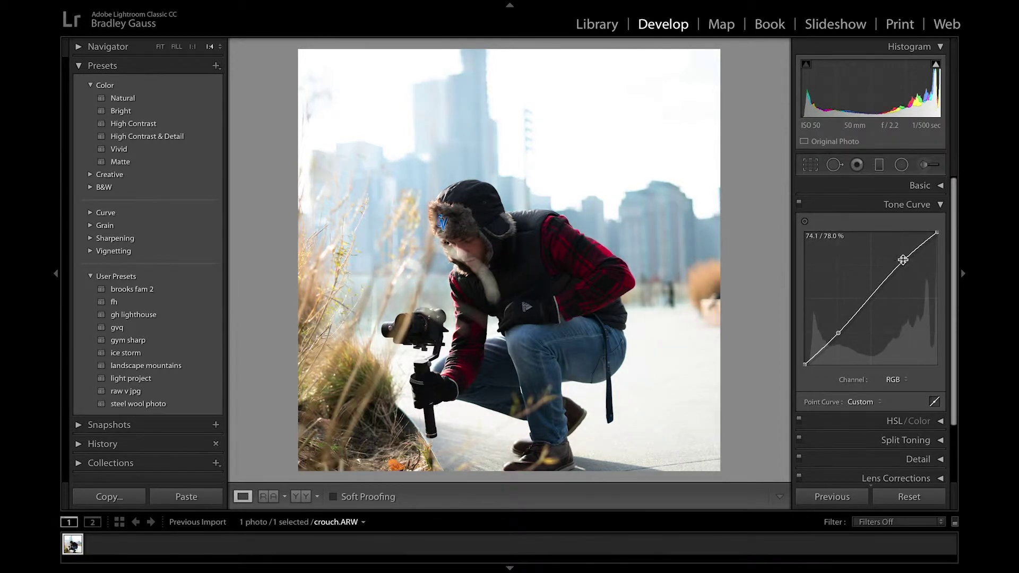
pyautogui.moveTo(839, 333)
pyautogui.mouseDown()
pyautogui.moveTo(842, 341)
pyautogui.moveTo(840, 313)
pyautogui.mouseUp()
pyautogui.doubleClick(840, 313)
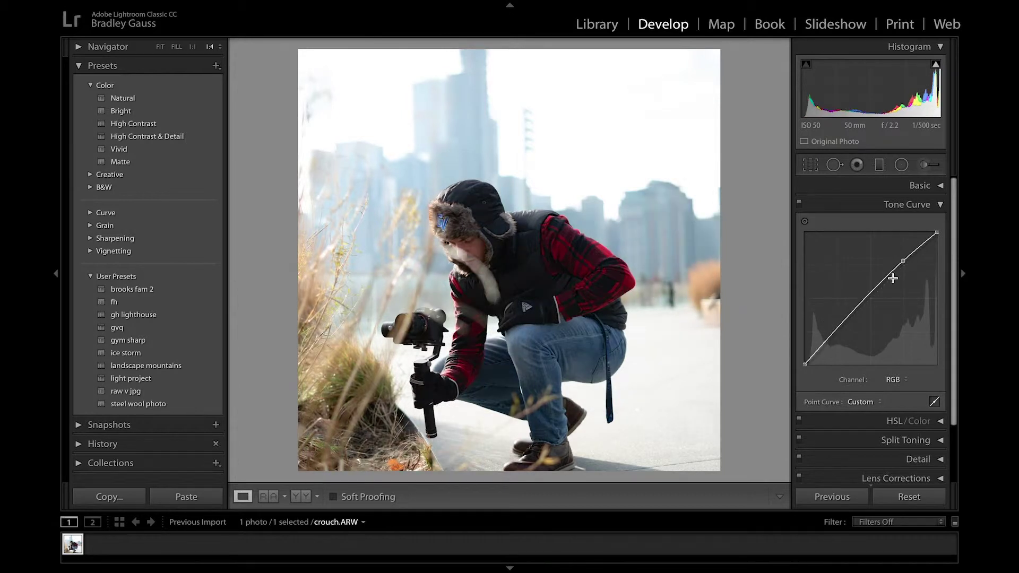
pyautogui.doubleClick(903, 262)
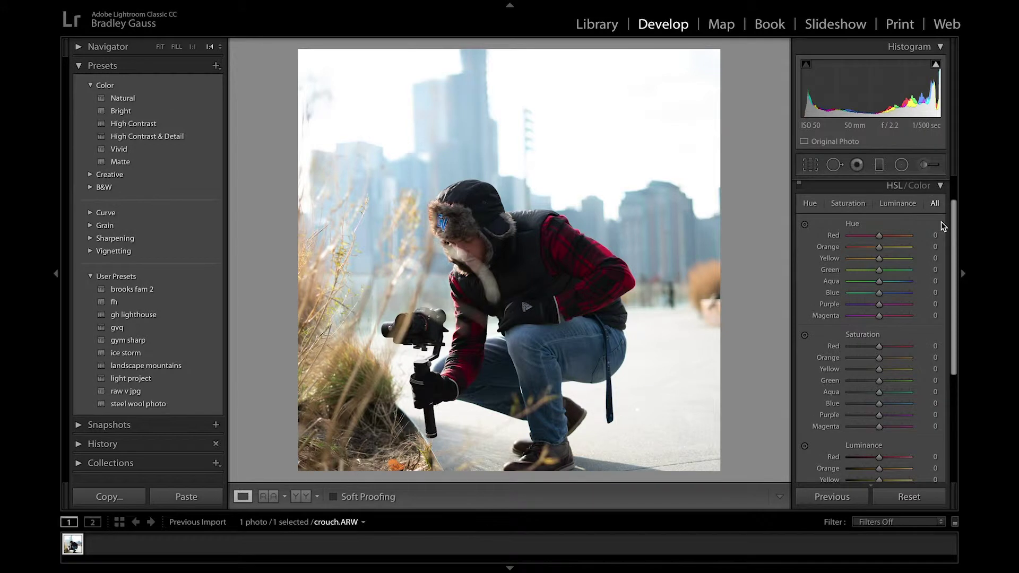
# - Try the red hue in the HSL adjustments at both extremes and set it to +1
pyautogui.scroll(-1, 811, 251)
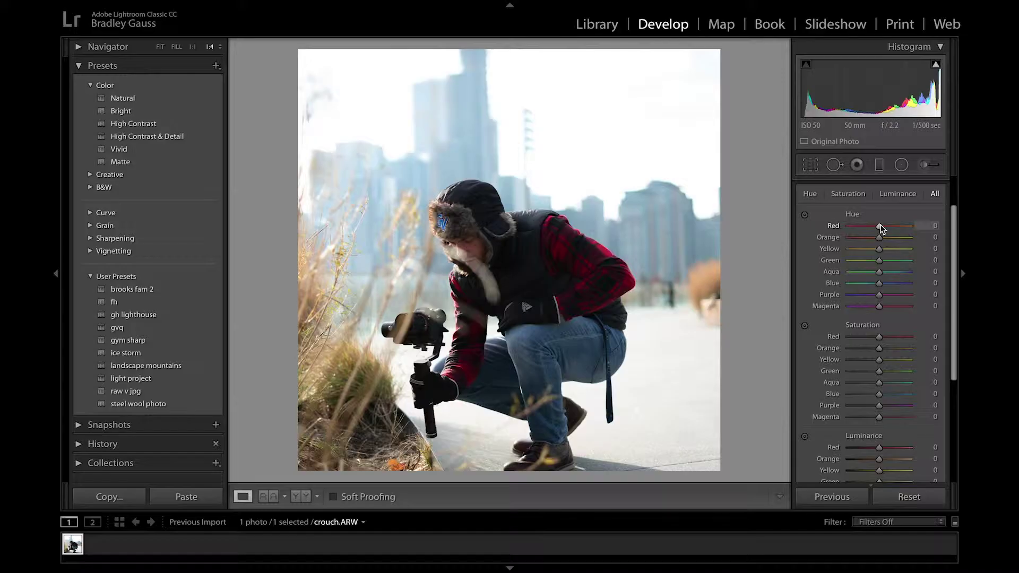
pyautogui.moveTo(880, 227); pyautogui.dragTo(831, 214)
pyautogui.moveTo(849, 227); pyautogui.dragTo(941, 234)
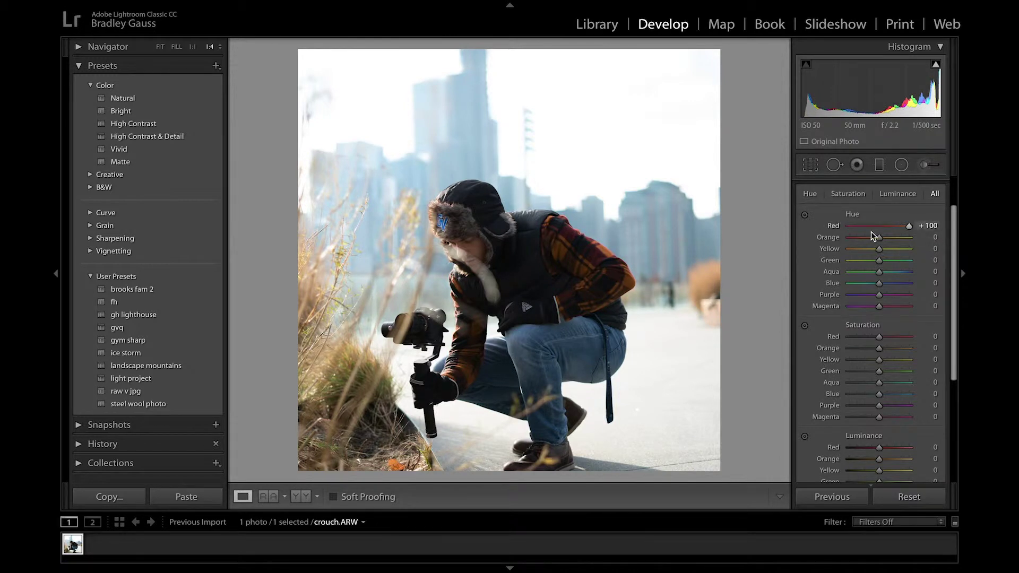
pyautogui.moveTo(916, 227); pyautogui.dragTo(881, 229)
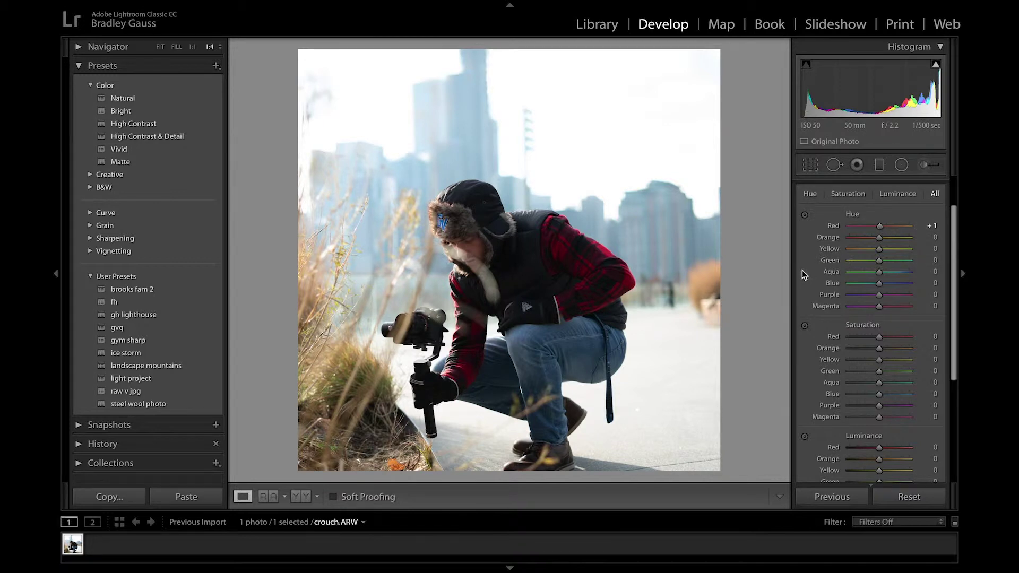
# - Set the red saturation and the red luminance to +100 in the HSL adjustments
pyautogui.scroll(-2, 802, 270)
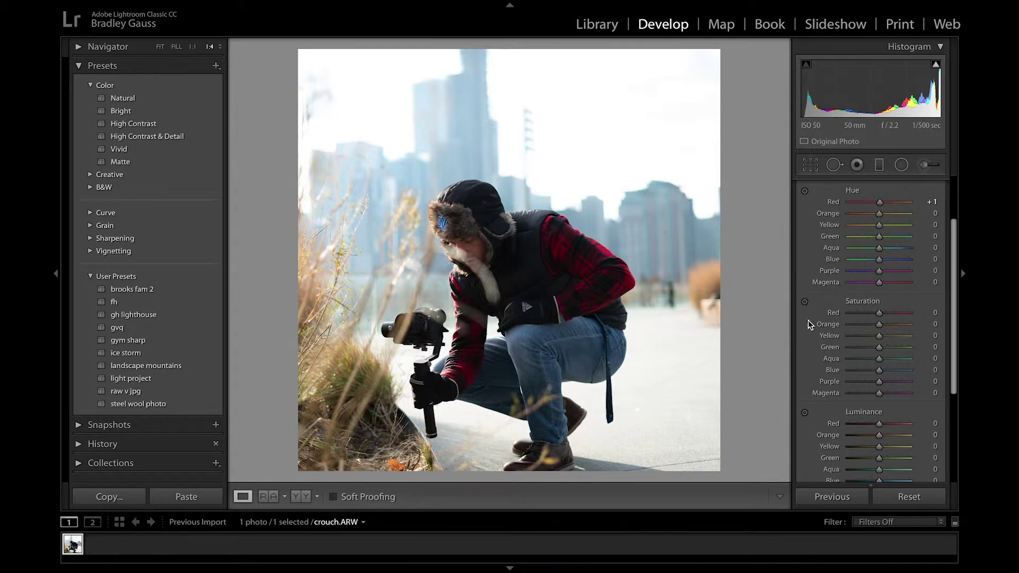
pyautogui.scroll(-5, 810, 326)
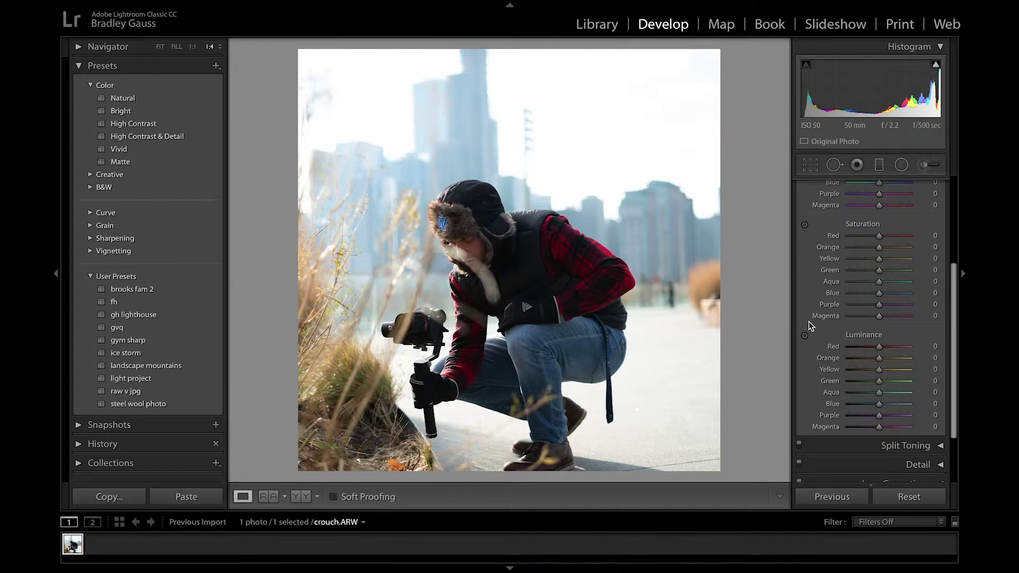
pyautogui.moveTo(879, 236); pyautogui.dragTo(909, 235)
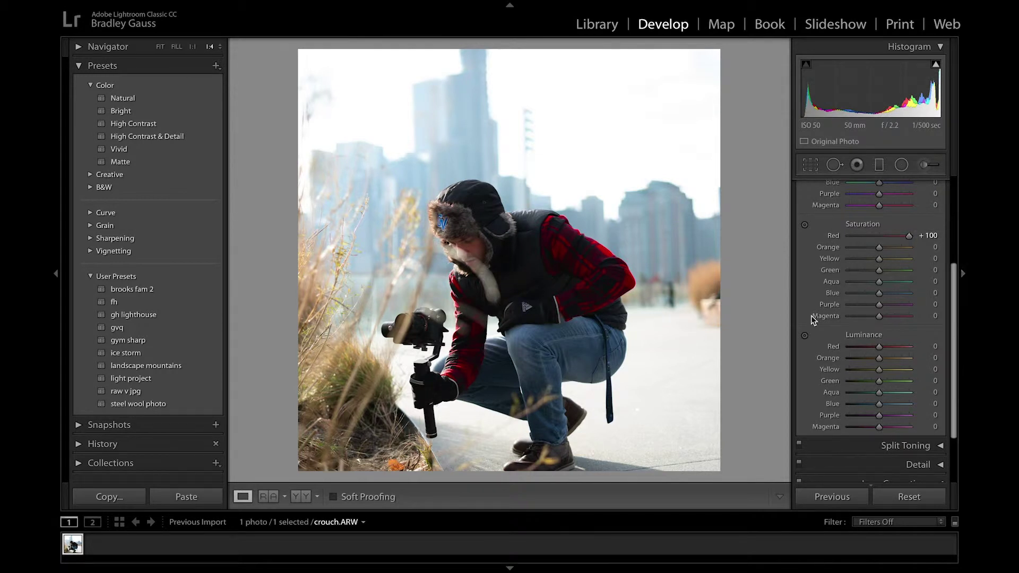
pyautogui.scroll(-1, 815, 321)
pyautogui.moveTo(879, 331); pyautogui.dragTo(956, 273)
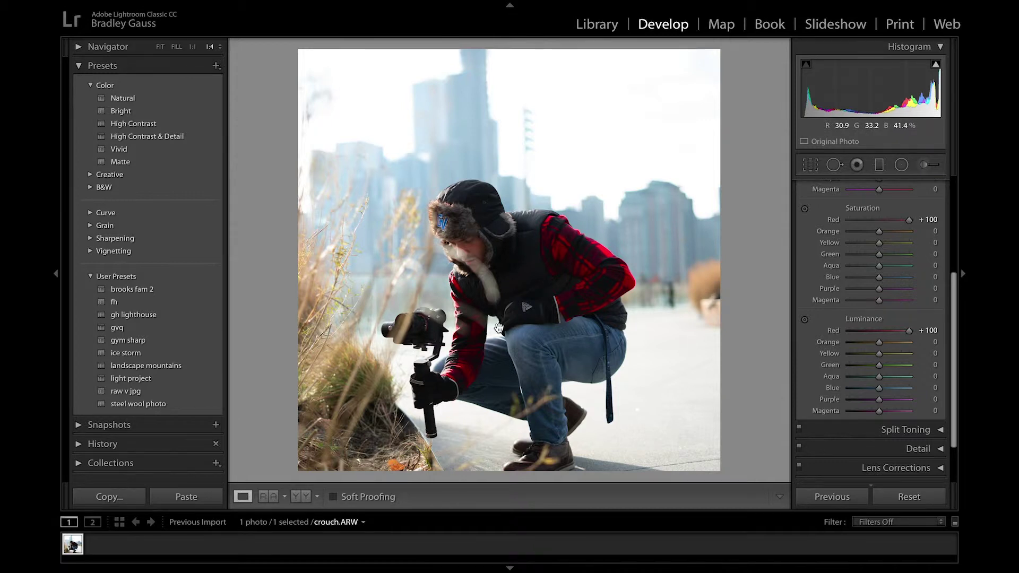
# - Compare the photo before and after the red colour adjustments several times
pyautogui.press('\\')
pyautogui.press('\\')
pyautogui.press('\\')
pyautogui.press('\\')
pyautogui.press('\\')
pyautogui.press('\\')
# - Set the split toning highlights to hue 245 and saturation 20, and try the shadows hue
pyautogui.hotkey('ctrl', '3')
pyautogui.click(942, 244)
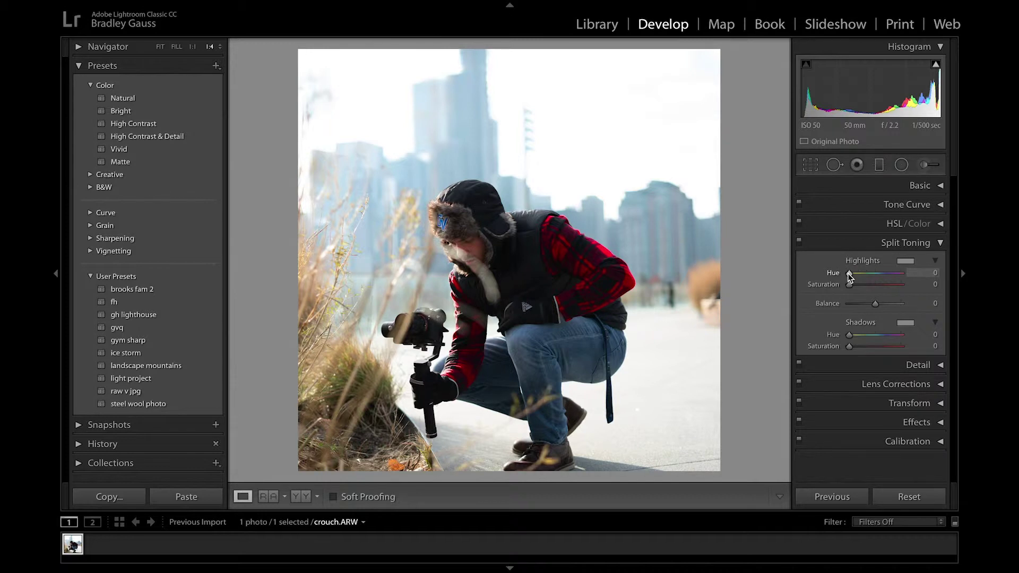
pyautogui.moveTo(849, 274)
pyautogui.mouseDown()
pyautogui.moveTo(887, 274)
pyautogui.moveTo(866, 286)
pyautogui.moveTo(909, 285)
pyautogui.moveTo(899, 273)
pyautogui.moveTo(816, 274)
pyautogui.moveTo(886, 272)
pyautogui.moveTo(883, 285)
pyautogui.moveTo(858, 287)
pyautogui.mouseUp()
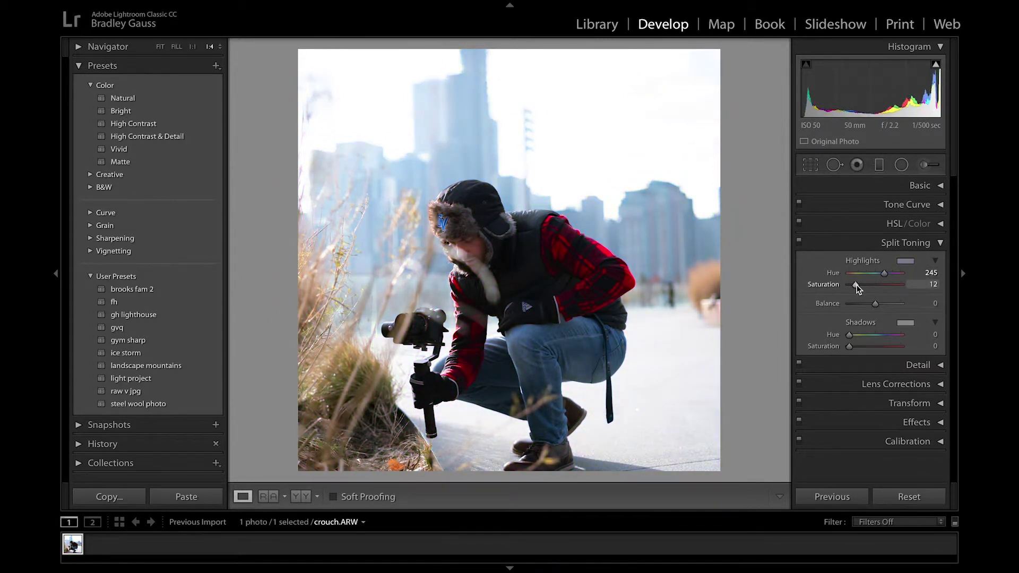
pyautogui.moveTo(858, 287); pyautogui.dragTo(860, 287)
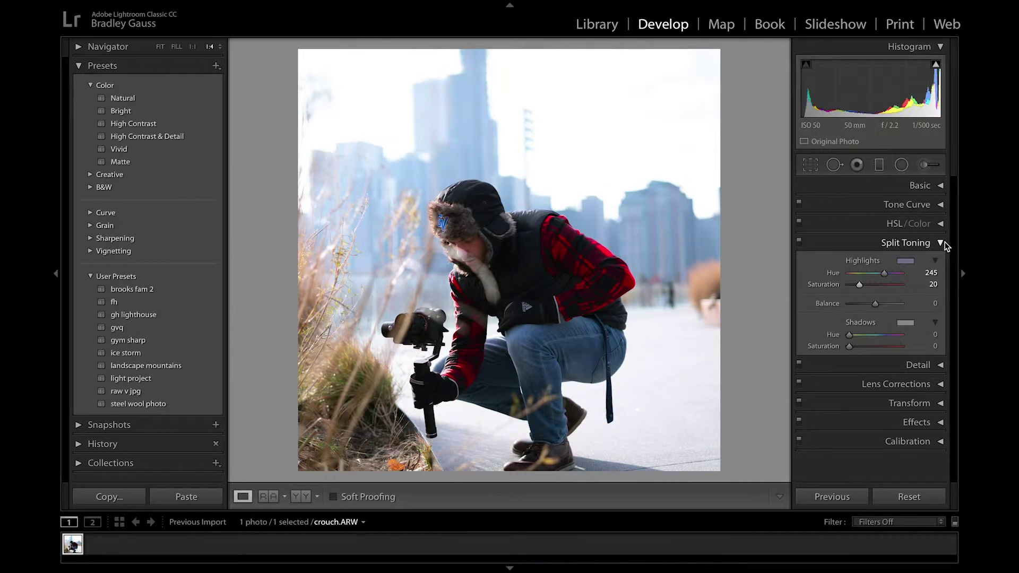
pyautogui.moveTo(849, 335); pyautogui.dragTo(805, 343)
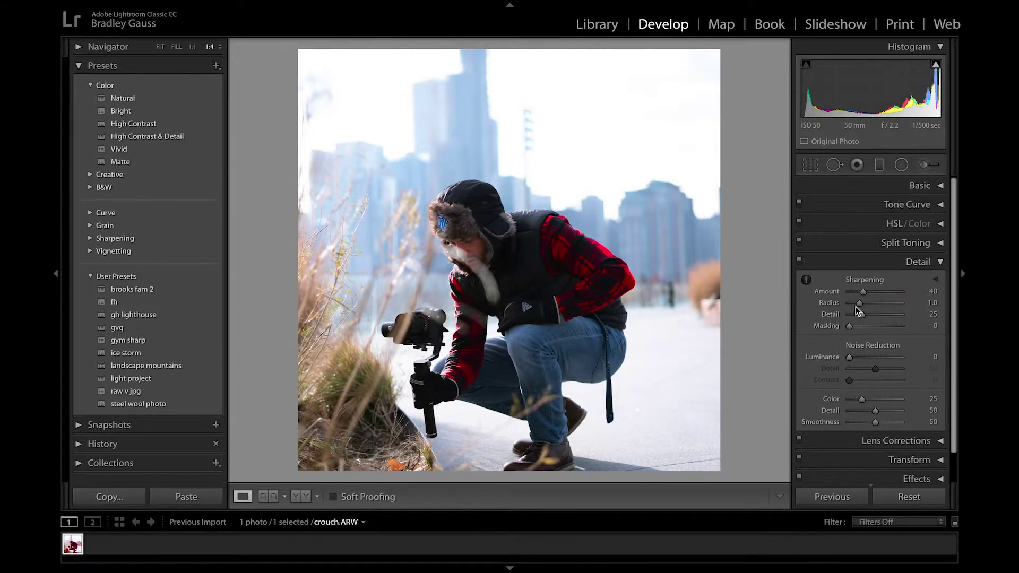
# - Raise the sharpening amount, and try luminance noise reduction before resetting it to its default
pyautogui.moveTo(863, 292); pyautogui.dragTo(948, 291)
pyautogui.moveTo(856, 357); pyautogui.dragTo(861, 360)
pyautogui.doubleClick(811, 357)
pyautogui.click(940, 262)
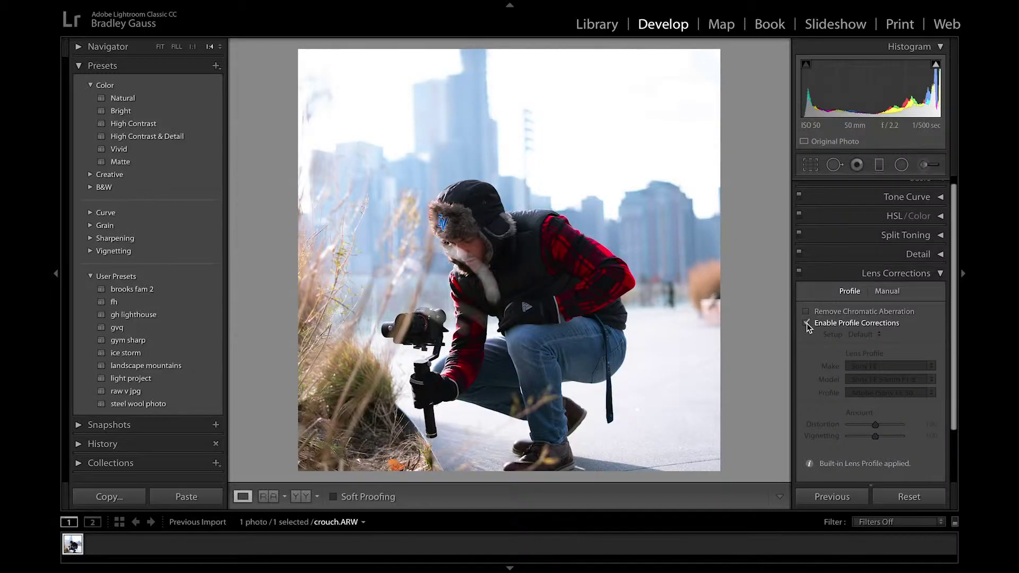
# - Try the lens profile corrections on and off, and toggle the removal of chromatic aberration
pyautogui.click(807, 324)
pyautogui.click(807, 323)
pyautogui.click(807, 323)
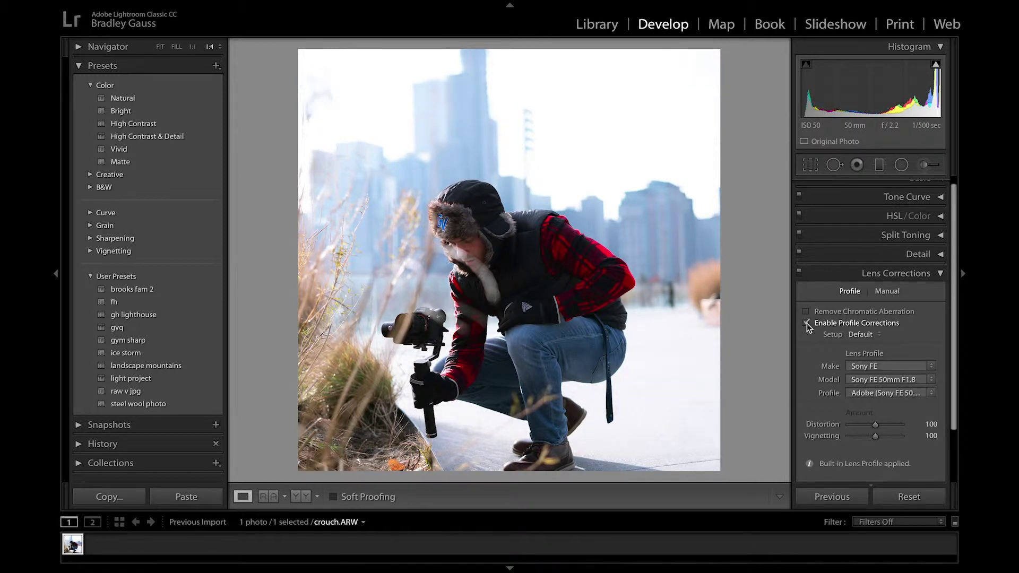
pyautogui.click(807, 323)
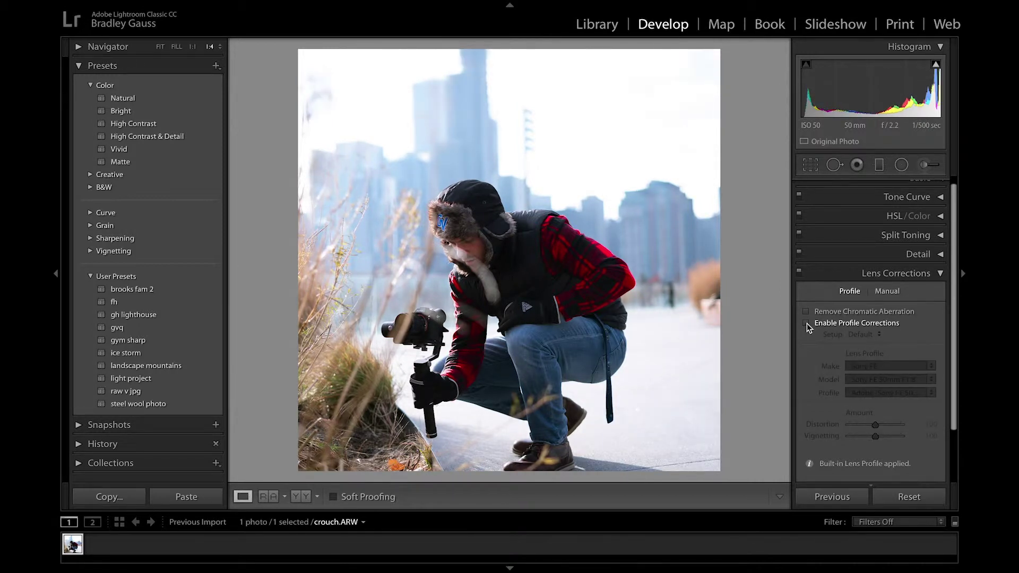
pyautogui.click(806, 312)
pyautogui.click(941, 274)
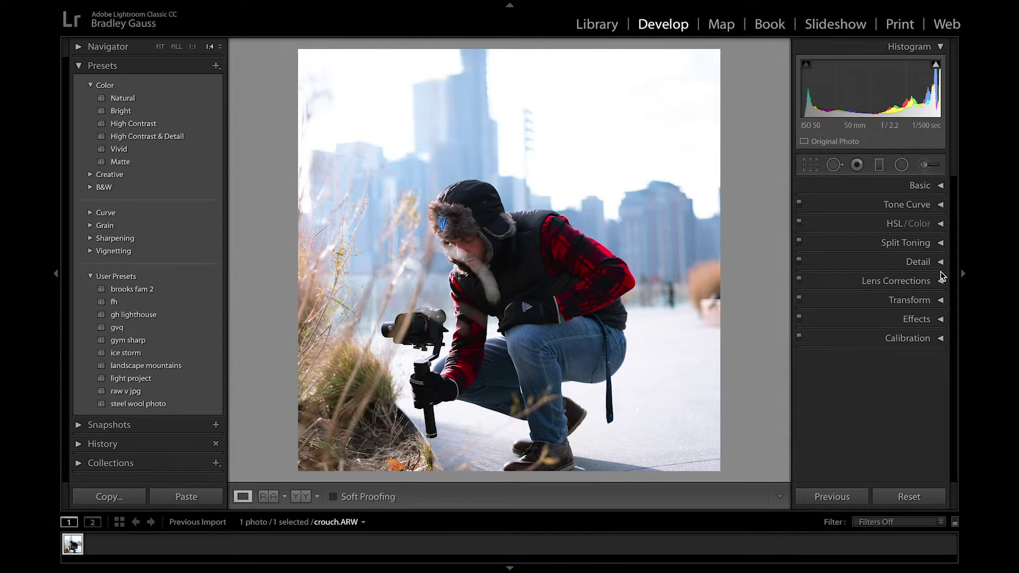
# - Add a post-crop vignette with amount −83, midpoint 94, roundness +62 and highlights 67, and set the grain amount to 100
pyautogui.click(897, 300)
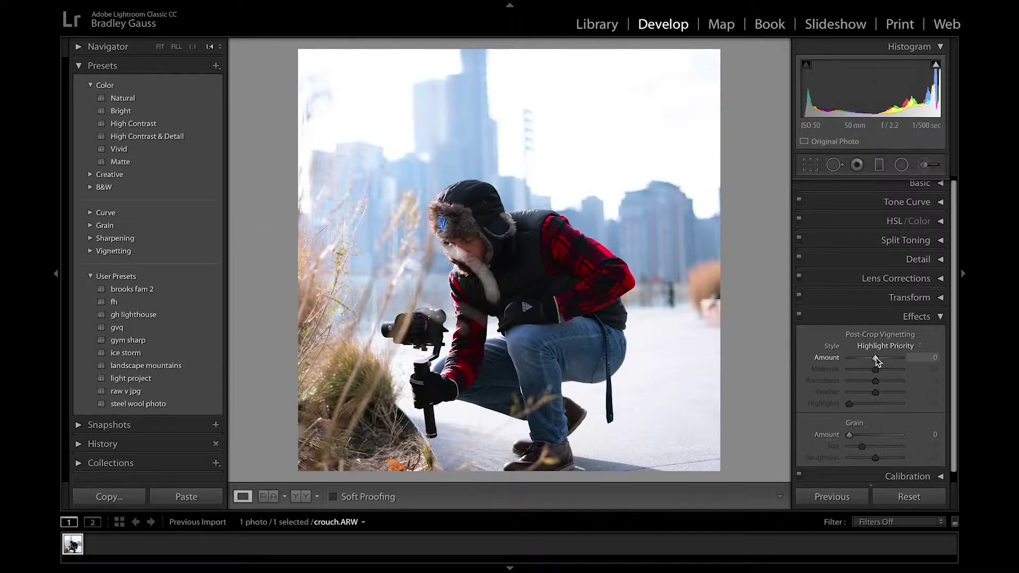
pyautogui.moveTo(876, 360); pyautogui.dragTo(898, 370)
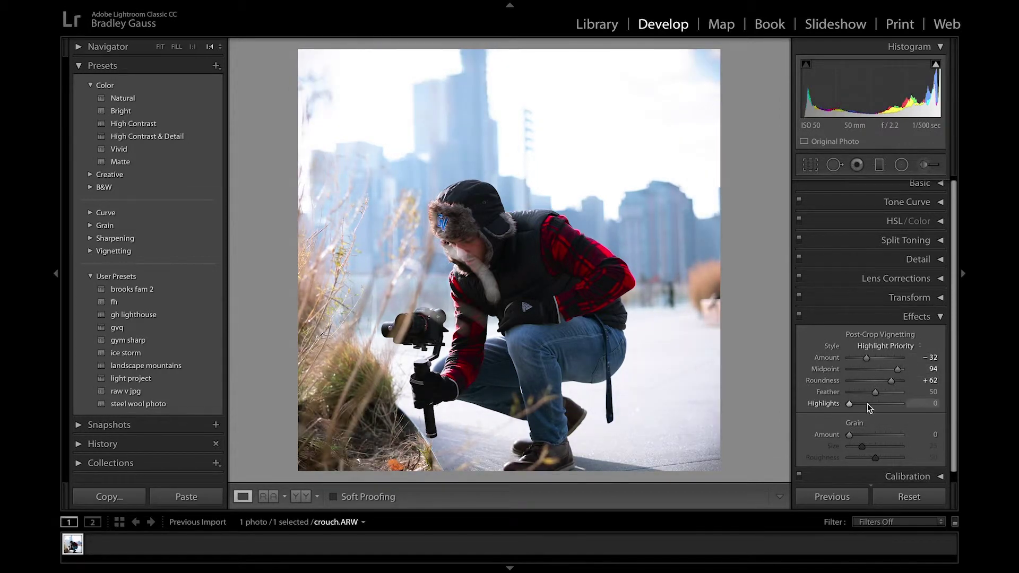
pyautogui.click(885, 405)
pyautogui.moveTo(867, 358); pyautogui.dragTo(854, 357)
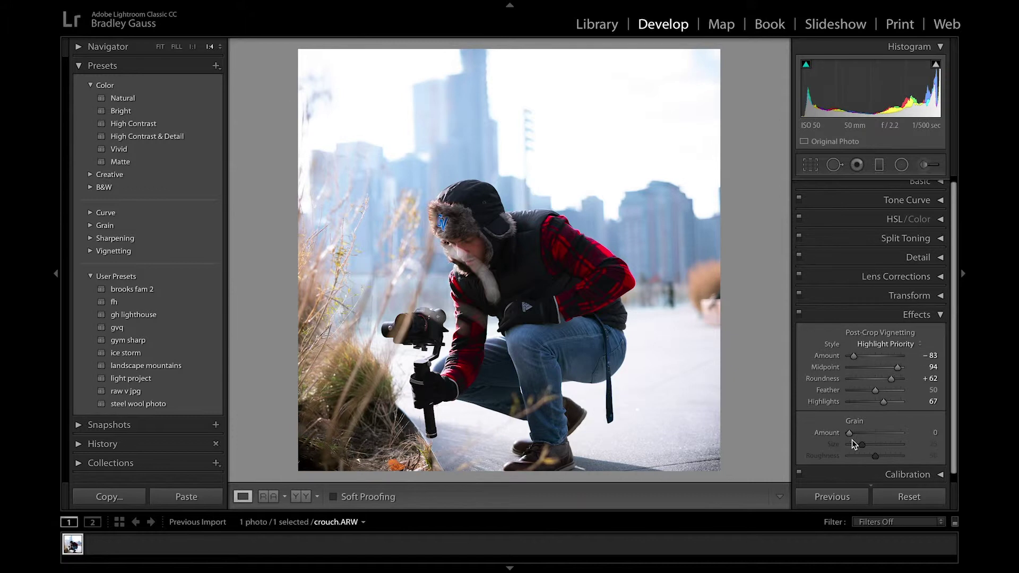
pyautogui.moveTo(853, 432); pyautogui.dragTo(903, 433)
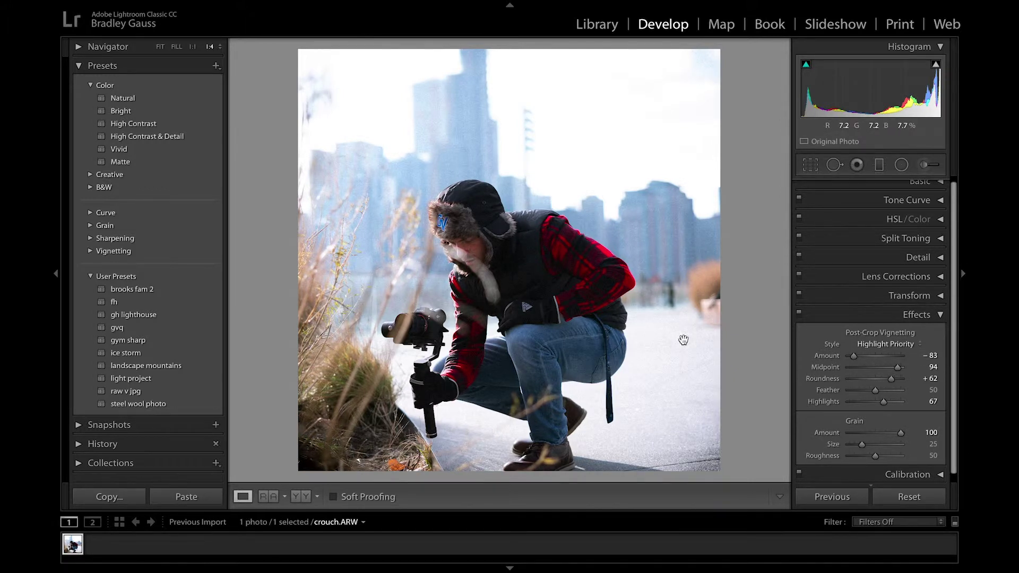
pyautogui.click(902, 474)
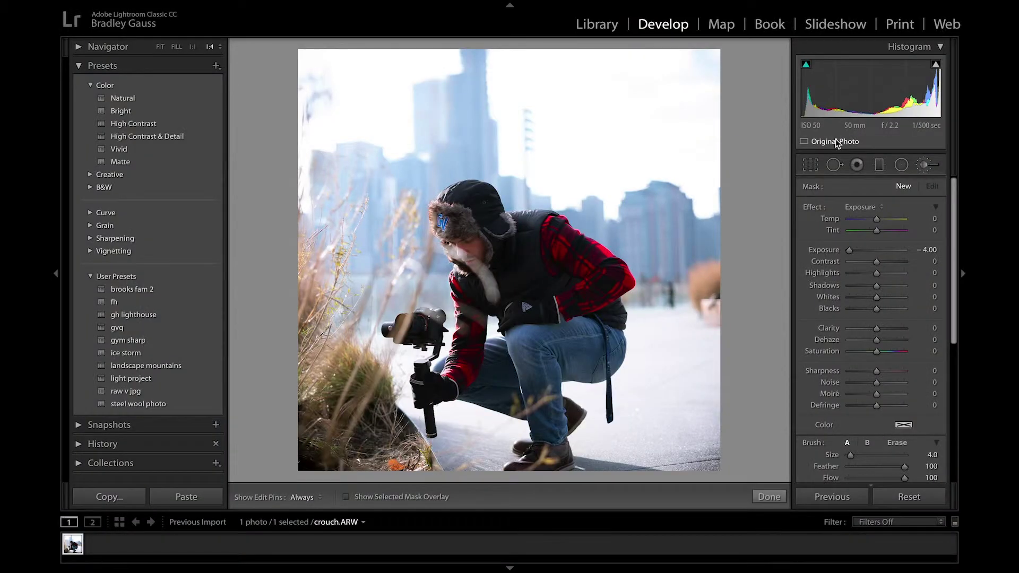
# - Paint an adjustment brush mask of size 13 with exposure −4.00 over the sky, skyline and pavement around the crouching man
pyautogui.press('[')
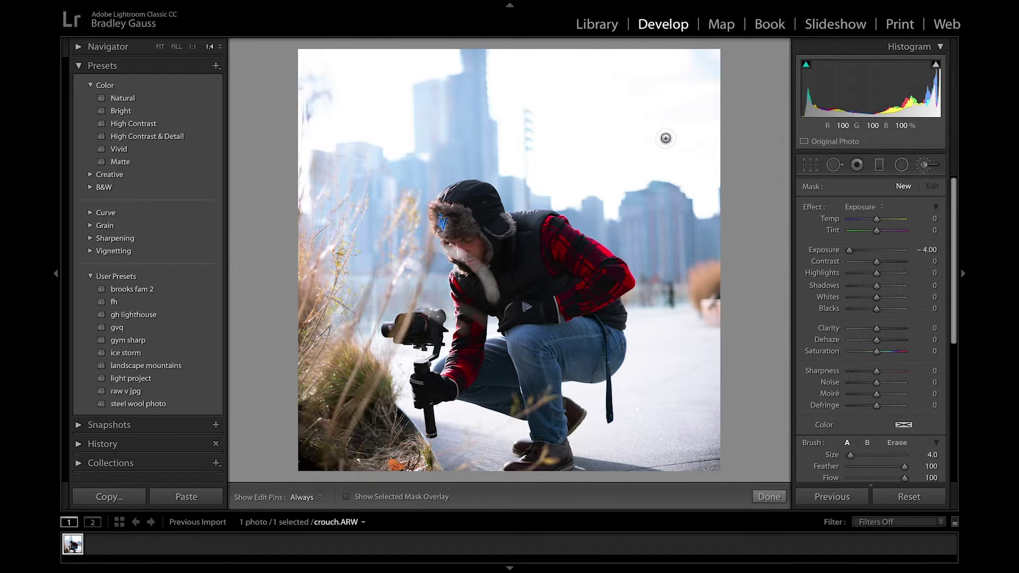
pyautogui.press(']')
pyautogui.press(']')
pyautogui.press(']')
pyautogui.press(']')
pyautogui.press(']')
pyautogui.press(']')
pyautogui.press(']')
pyautogui.press(']')
pyautogui.scroll(-1, 855, 406)
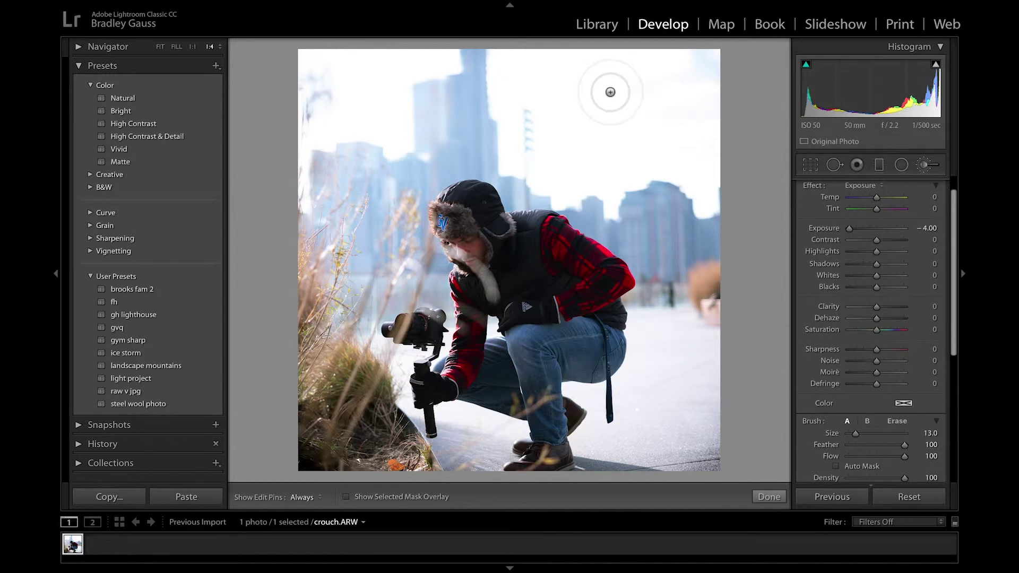
pyautogui.press('h')
pyautogui.moveTo(645, 139)
pyautogui.mouseDown()
pyautogui.moveTo(623, 154)
pyautogui.moveTo(663, 106)
pyautogui.moveTo(626, 69)
pyautogui.moveTo(704, 74)
pyautogui.moveTo(334, 66)
pyautogui.moveTo(337, 119)
pyautogui.moveTo(319, 218)
pyautogui.moveTo(460, 32)
pyautogui.moveTo(455, 64)
pyautogui.moveTo(411, 133)
pyautogui.moveTo(364, 126)
pyautogui.moveTo(364, 166)
pyautogui.moveTo(549, 104)
pyautogui.moveTo(647, 164)
pyautogui.moveTo(709, 169)
pyautogui.moveTo(690, 213)
pyautogui.moveTo(684, 191)
pyautogui.mouseUp()
pyautogui.press('h')
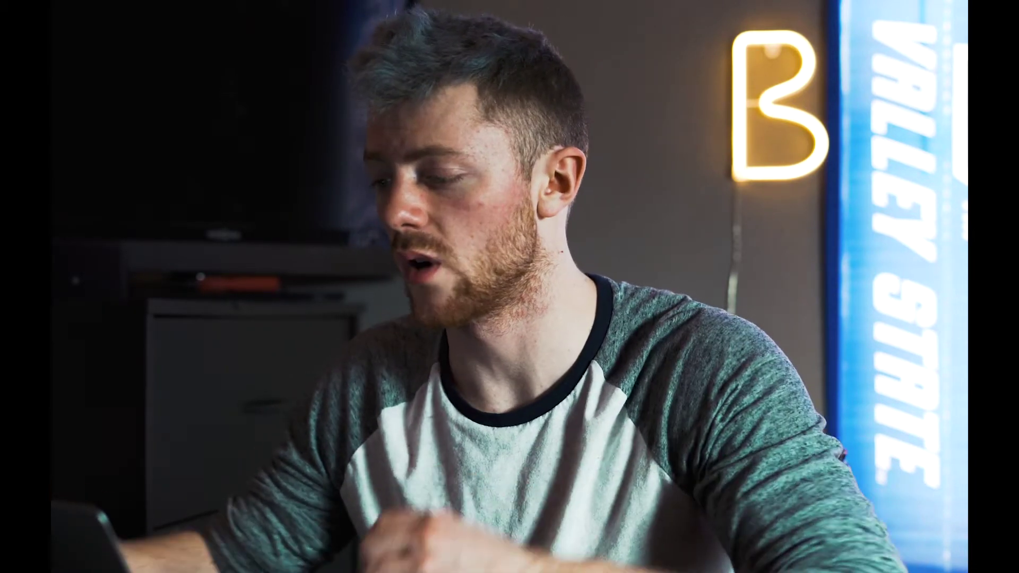
pyautogui.moveTo(563, 159)
pyautogui.mouseDown()
pyautogui.moveTo(469, 139)
pyautogui.moveTo(350, 218)
pyautogui.moveTo(384, 181)
pyautogui.moveTo(358, 274)
pyautogui.moveTo(390, 267)
pyautogui.moveTo(385, 237)
pyautogui.moveTo(450, 163)
pyautogui.moveTo(641, 232)
pyautogui.moveTo(669, 306)
pyautogui.moveTo(647, 419)
pyautogui.moveTo(686, 439)
pyautogui.moveTo(696, 205)
pyautogui.moveTo(702, 416)
pyautogui.moveTo(639, 480)
pyautogui.moveTo(649, 422)
pyautogui.moveTo(616, 462)
pyautogui.moveTo(509, 498)
pyautogui.moveTo(473, 448)
pyautogui.mouseUp()
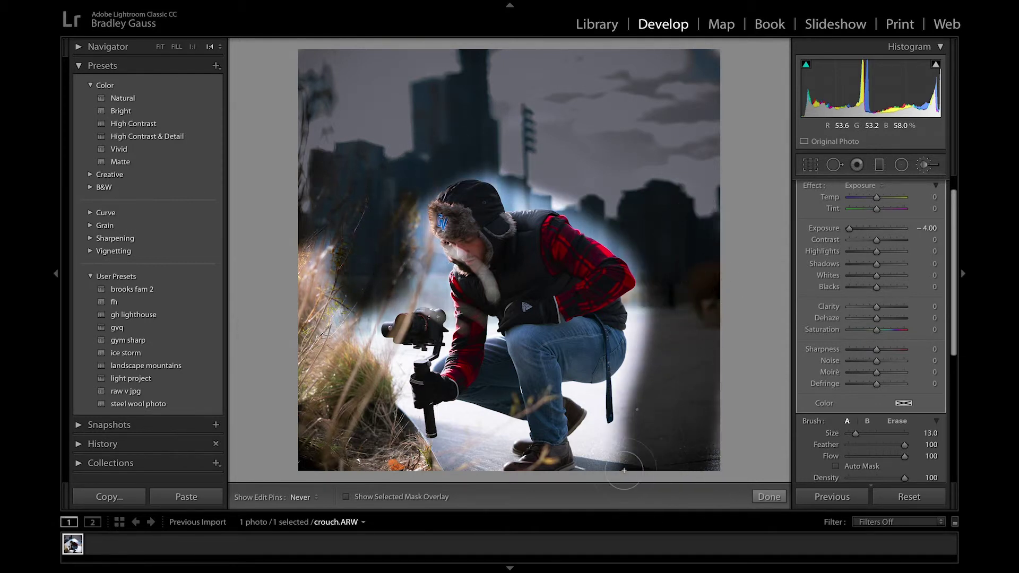
pyautogui.press('h')
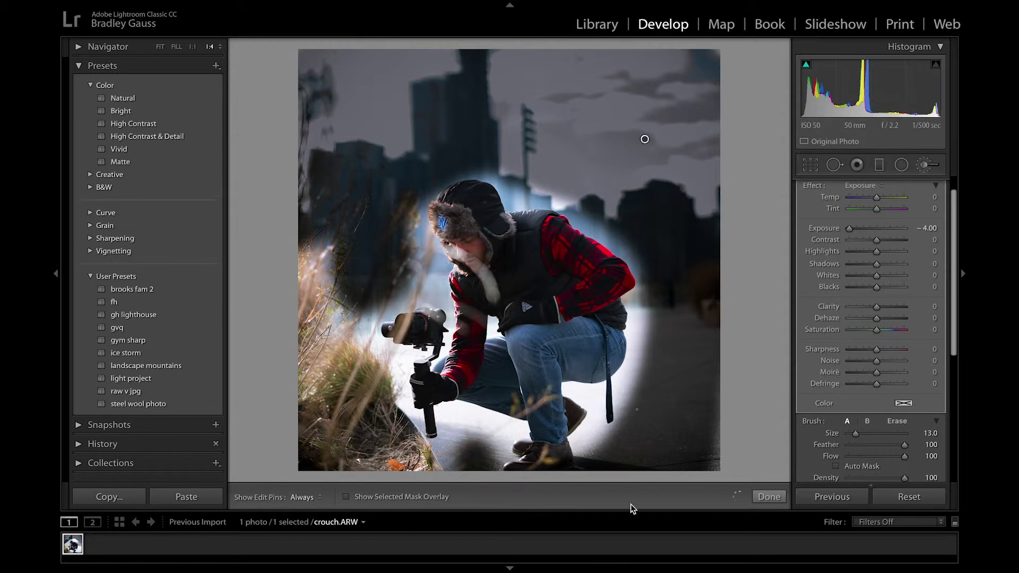
# - Set the background mask's exposure to −0.86, clarity to −100 and sharpness to −100, and finish the brush edit
pyautogui.click(876, 229)
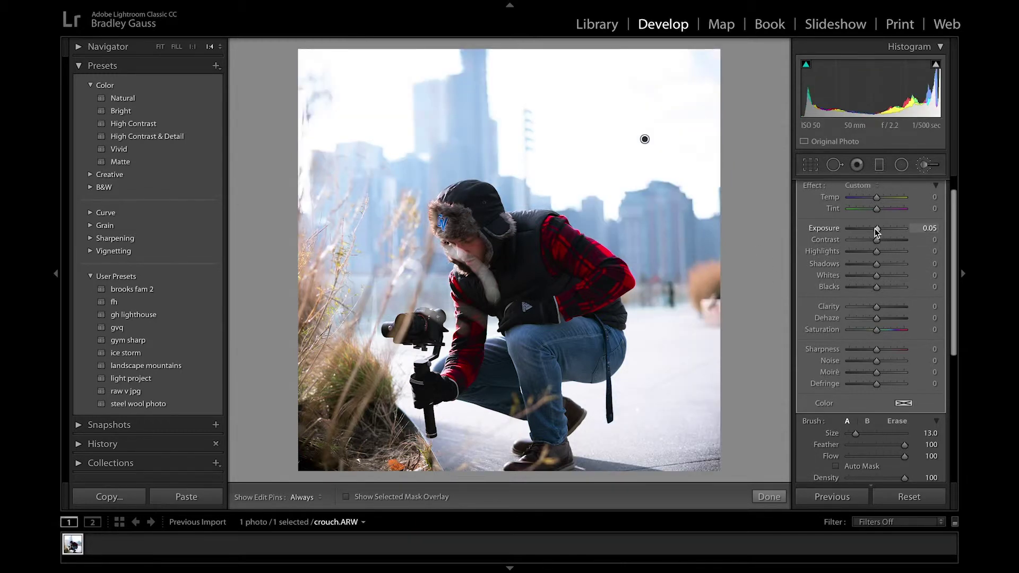
pyautogui.moveTo(876, 231); pyautogui.dragTo(871, 230)
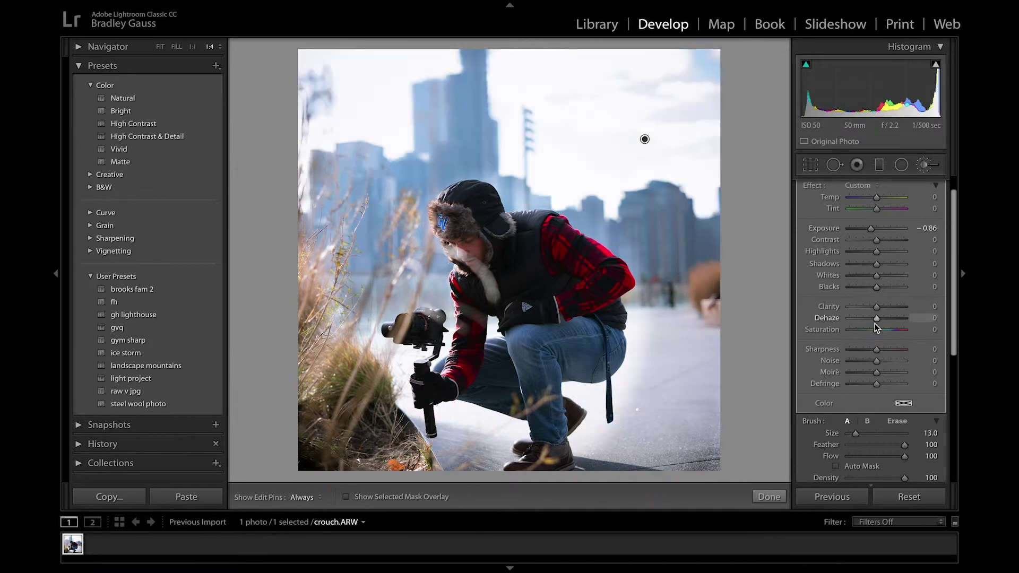
pyautogui.moveTo(877, 308); pyautogui.dragTo(839, 314)
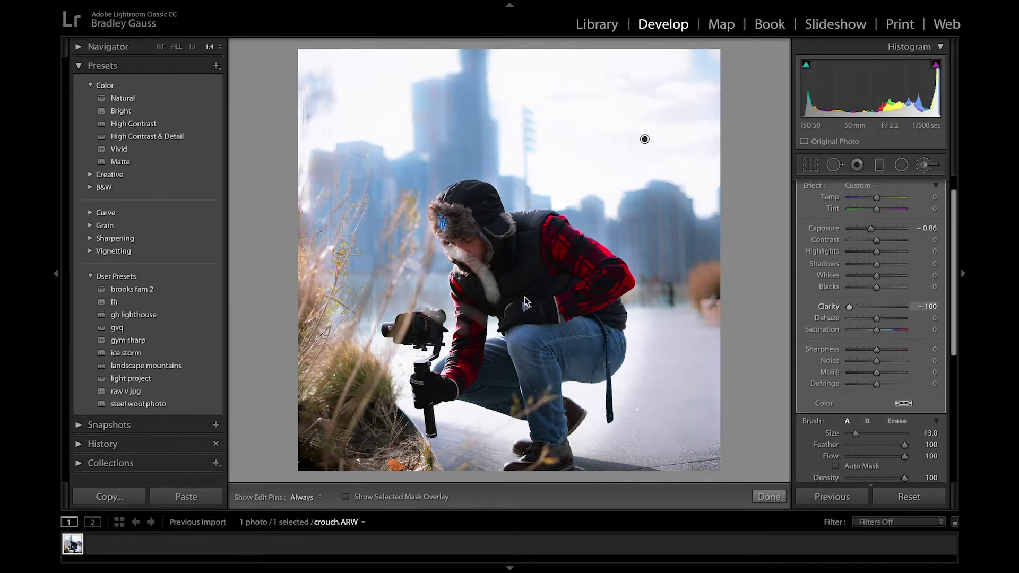
pyautogui.moveTo(877, 354); pyautogui.dragTo(836, 351)
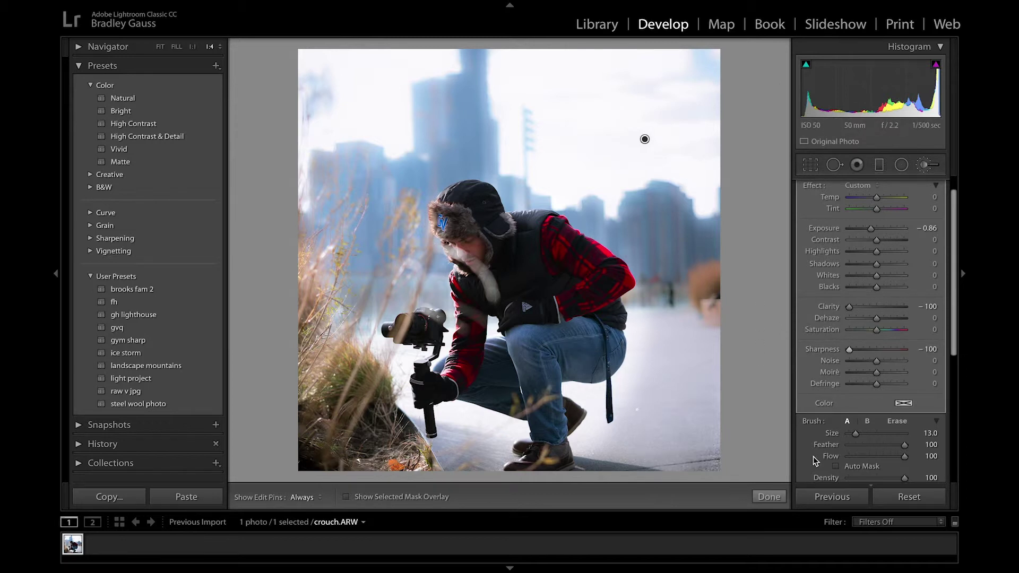
pyautogui.click(769, 496)
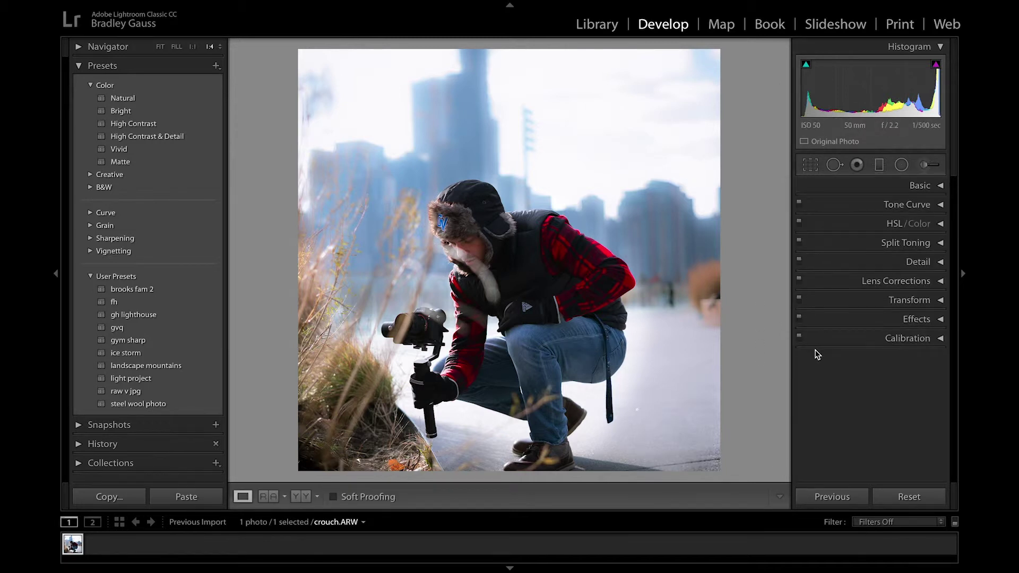
# - Paint a new brush mask over the man with exposure 0.40, clarity 33, saturation 13 and sharpness 26
pyautogui.click(924, 166)
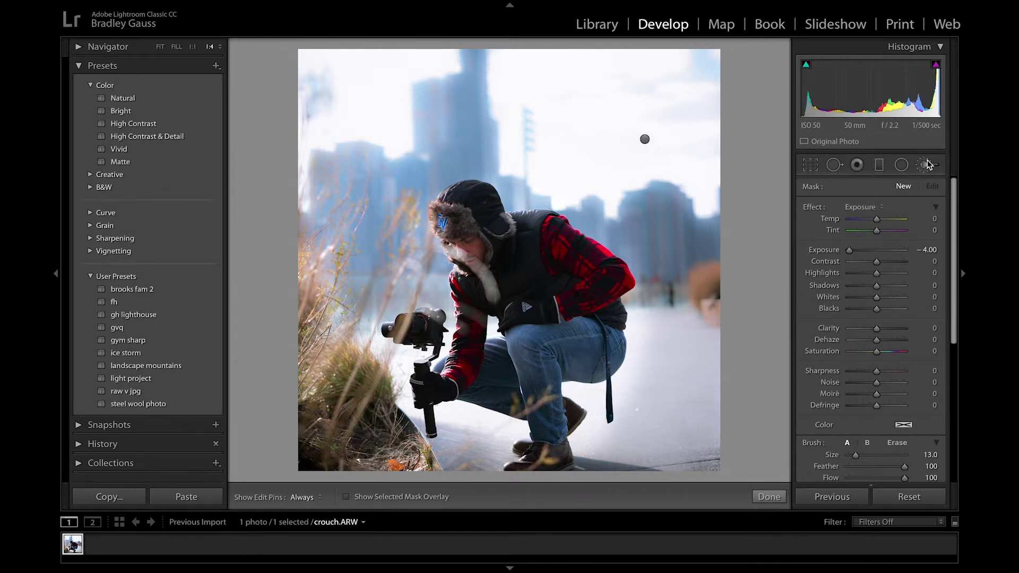
pyautogui.moveTo(519, 250)
pyautogui.mouseDown()
pyautogui.moveTo(518, 271)
pyautogui.moveTo(479, 268)
pyautogui.moveTo(462, 239)
pyautogui.moveTo(476, 206)
pyautogui.moveTo(487, 242)
pyautogui.moveTo(565, 253)
pyautogui.moveTo(604, 292)
pyautogui.moveTo(588, 349)
pyautogui.moveTo(545, 352)
pyautogui.moveTo(534, 396)
pyautogui.moveTo(548, 441)
pyautogui.moveTo(562, 414)
pyautogui.moveTo(425, 393)
pyautogui.mouseUp()
pyautogui.press('h')
pyautogui.press('h')
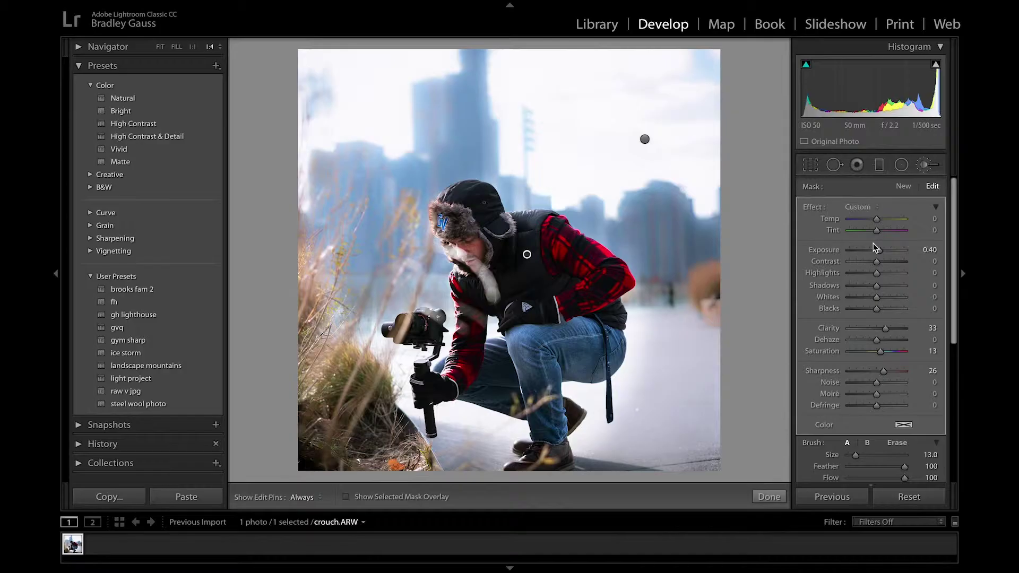
# - Compare the original photo with the fully edited version, including both brush masks
pyautogui.press('\\')
pyautogui.press('\\')
pyautogui.press('\\')
pyautogui.press('\\')
pyautogui.press('\\')
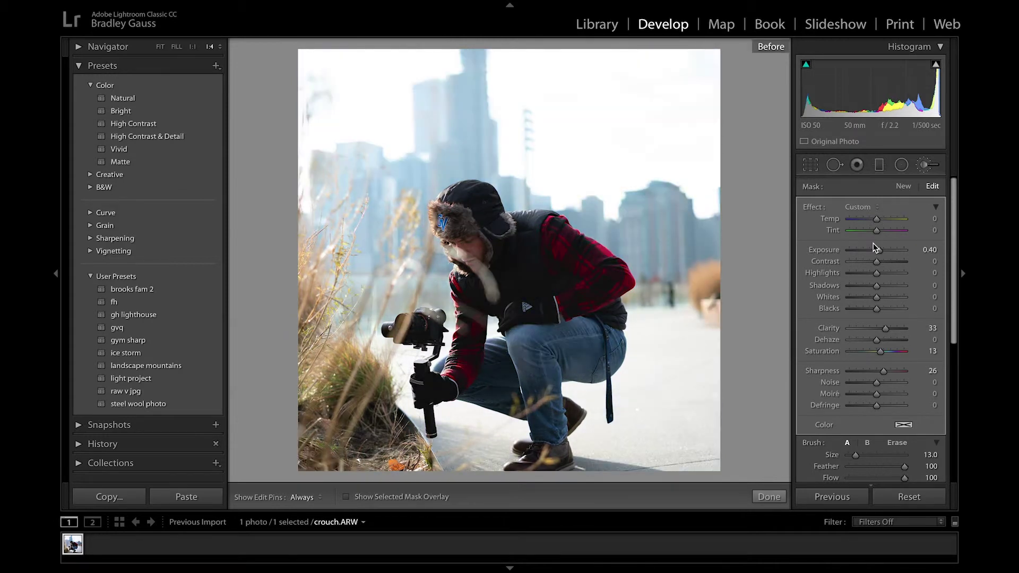
pyautogui.press('\\')
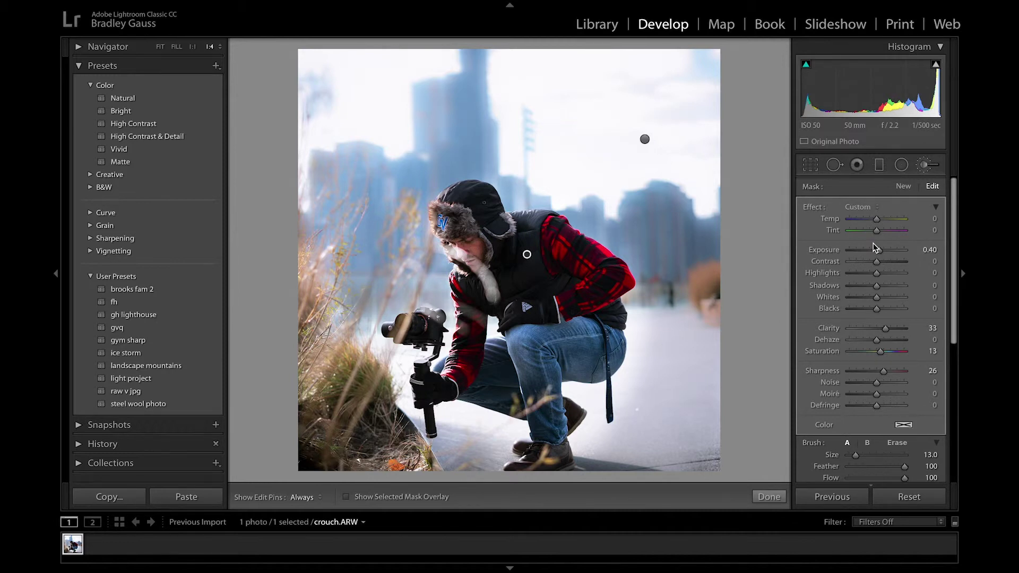
# - Review the export settings for the photo, cancel without exporting, and return to the Library
pyautogui.moveTo(417, 4)
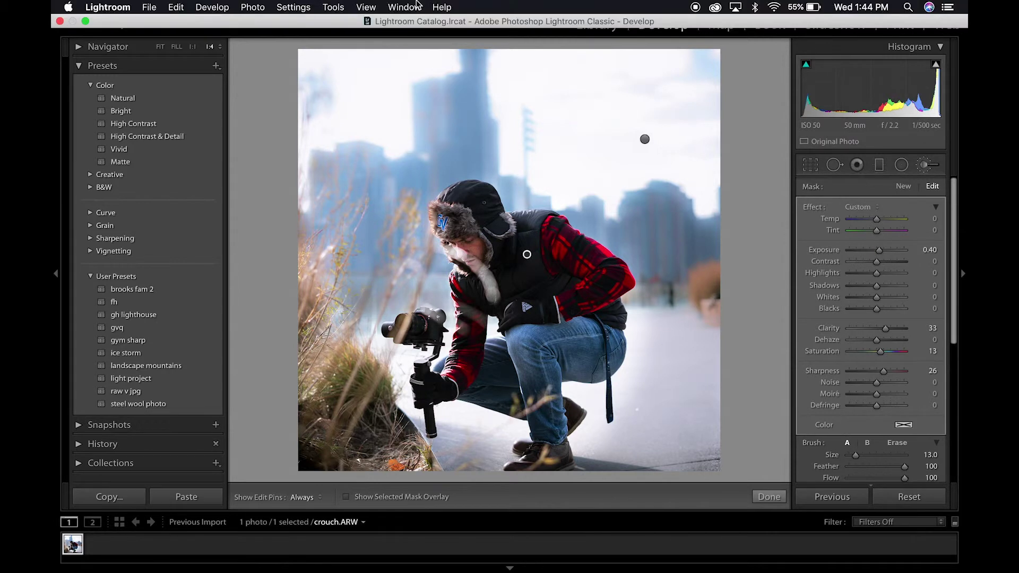
pyautogui.click(149, 7)
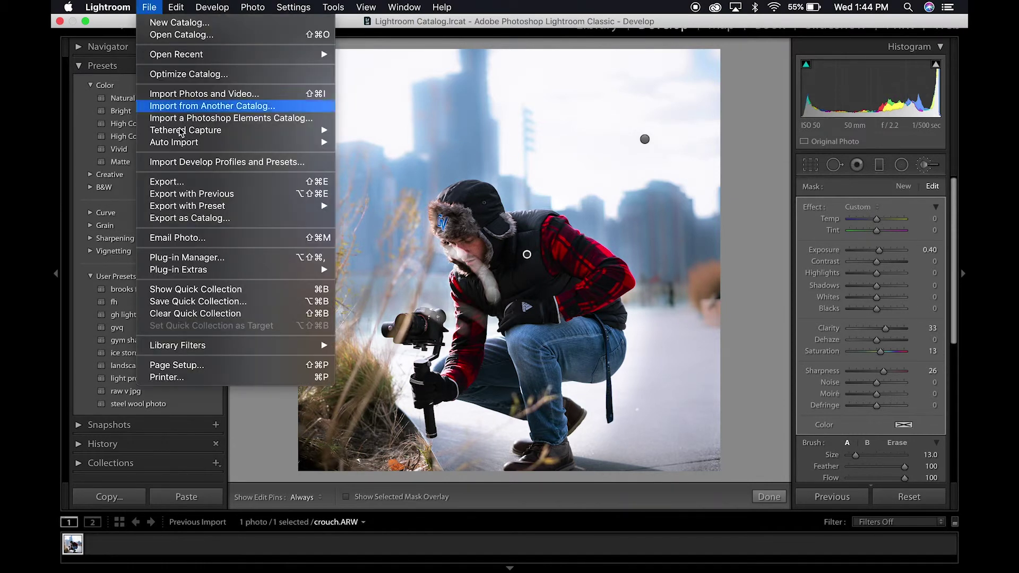
pyautogui.click(242, 184)
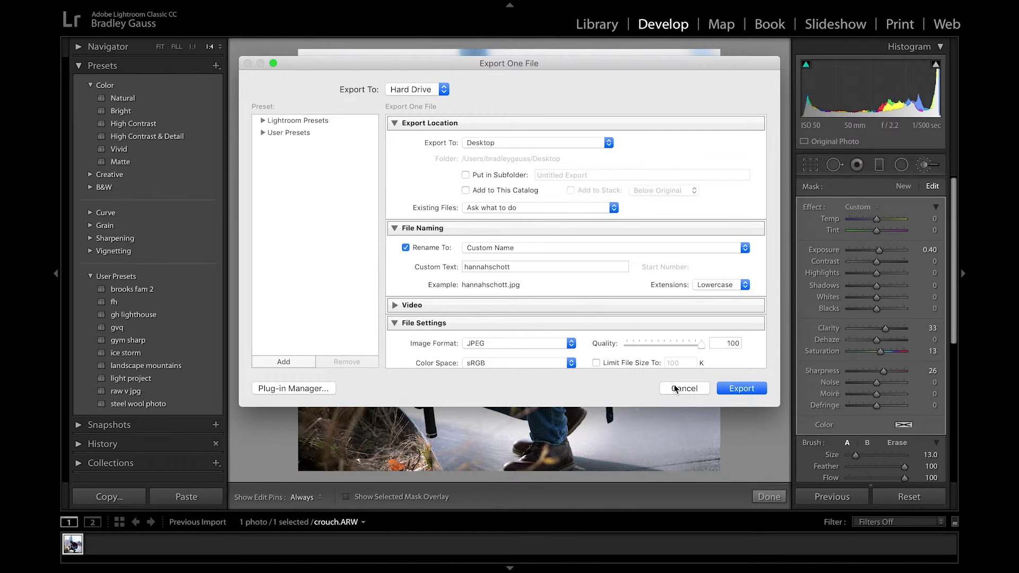
pyautogui.click(683, 389)
pyautogui.click(597, 24)
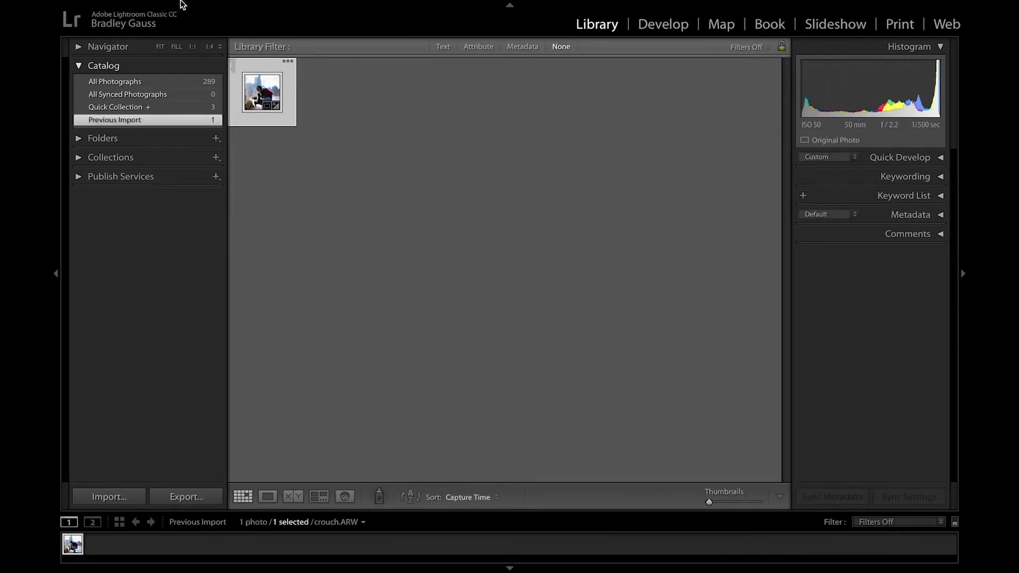
# - Export the photo to the Desktop under its custom name as an sRGB JPEG at quality 100
pyautogui.click(150, 7)
pyautogui.click(211, 183)
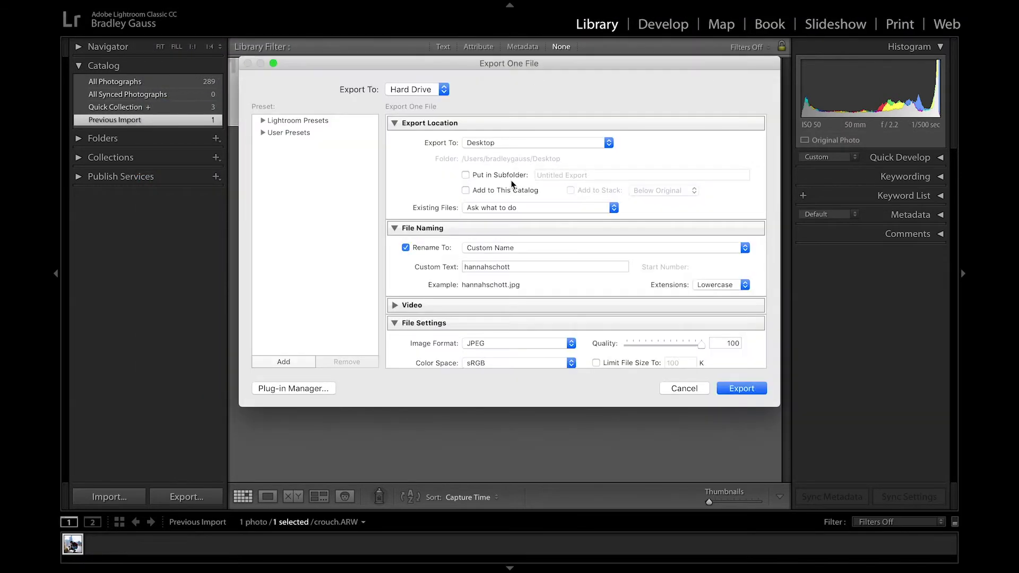
pyautogui.click(508, 143)
pyautogui.click(420, 159)
pyautogui.scroll(-2, 490, 265)
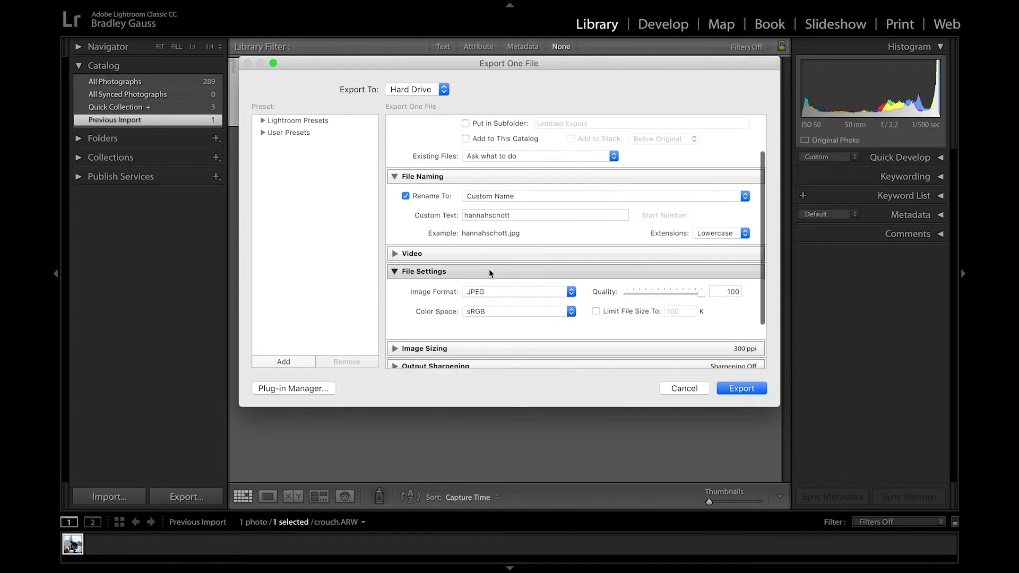
pyautogui.scroll(-3, 518, 215)
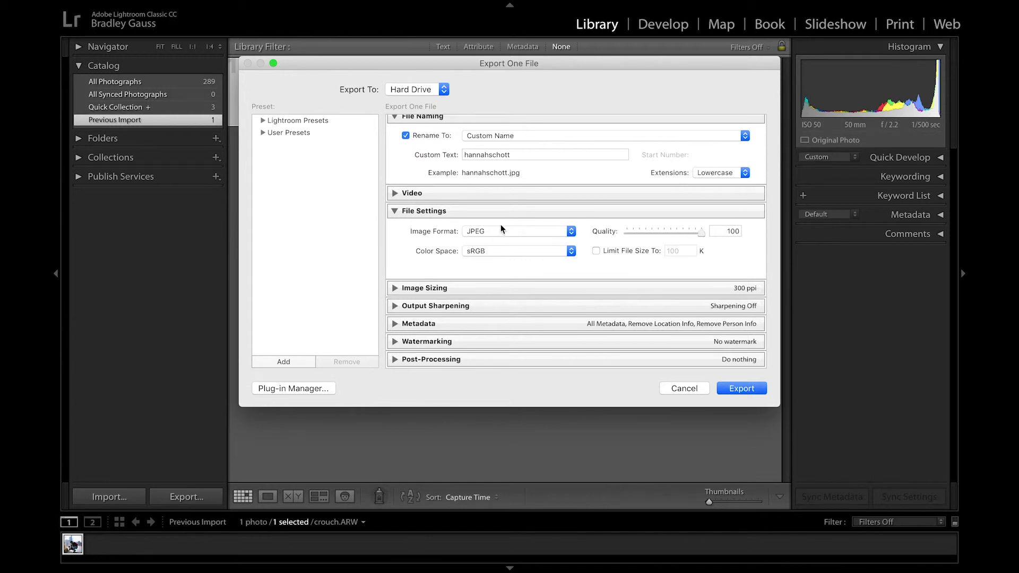
pyautogui.click(741, 388)
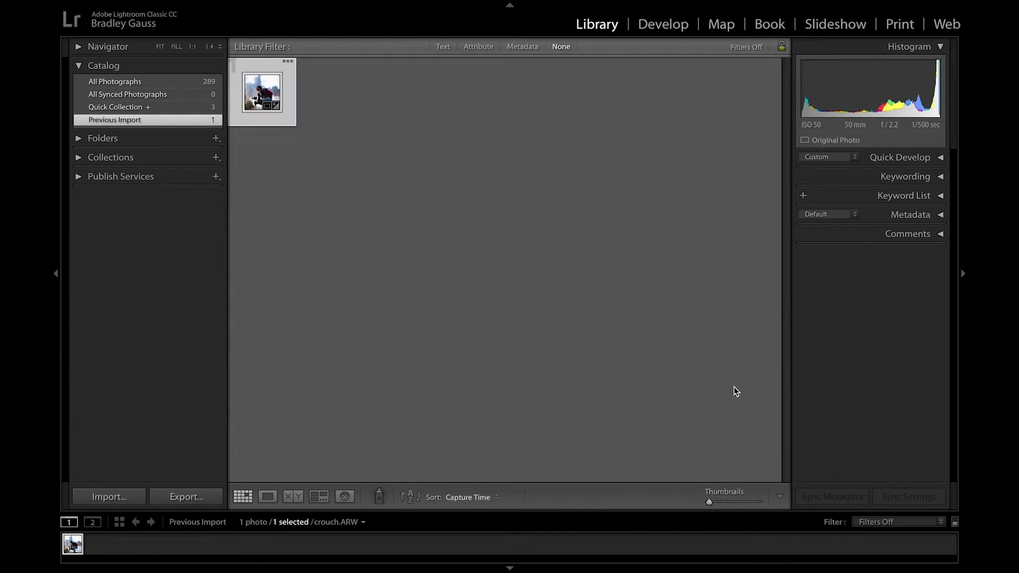
# - Switch to the desktop, close the Finder window of raw photos and move the exported JPEG to the middle of the desktop
pyautogui.hotkey('ctrl', 'Left')
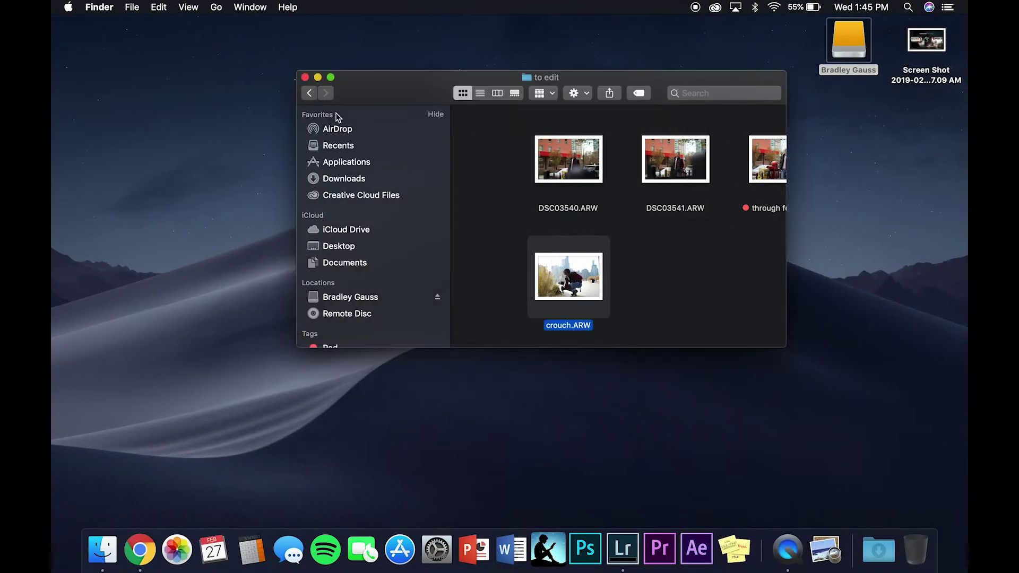
pyautogui.click(305, 77)
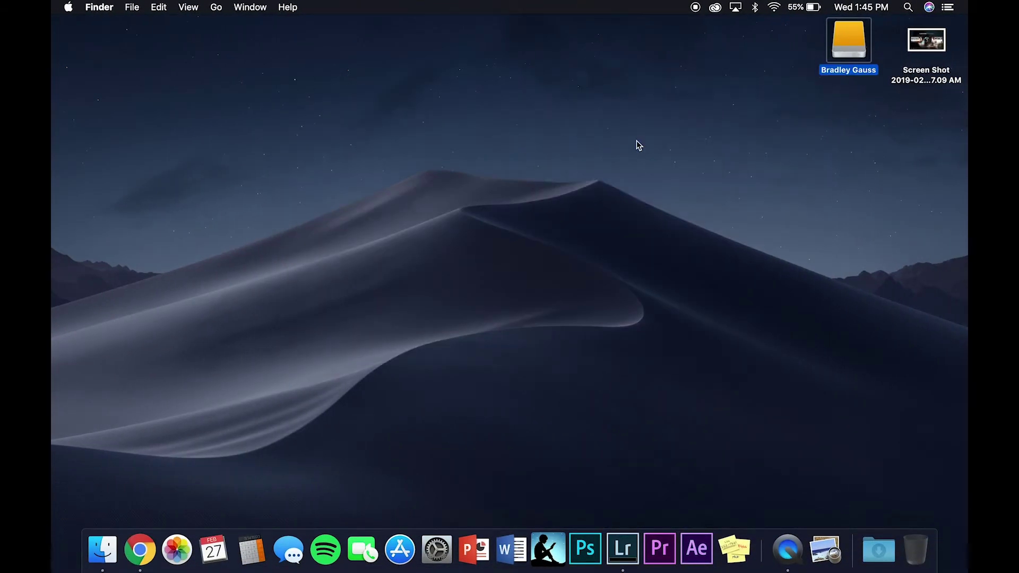
pyautogui.click(862, 196)
pyautogui.moveTo(912, 132); pyautogui.dragTo(483, 145)
pyautogui.click(505, 191)
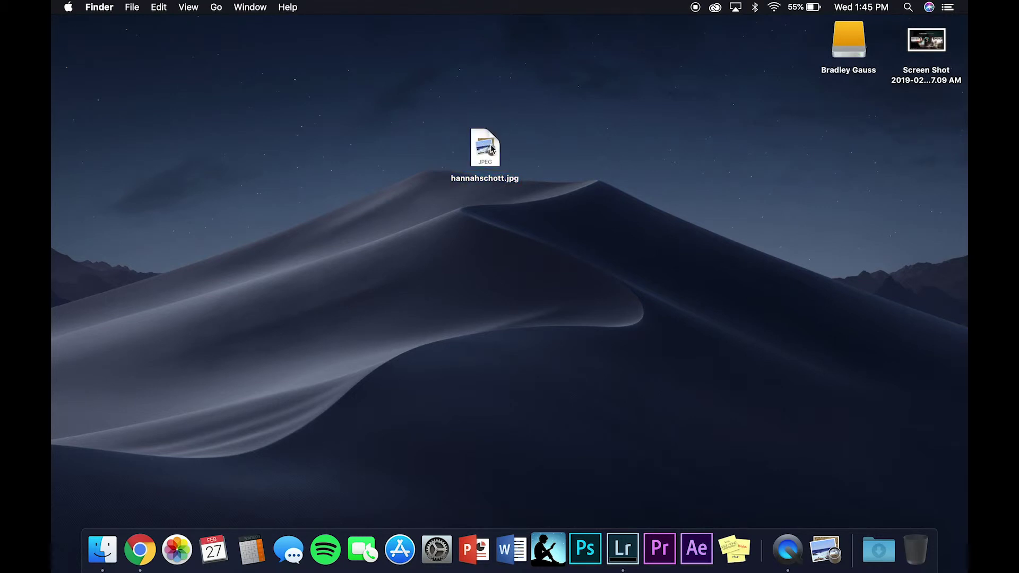
# - Open the exported JPEG in Preview and view it full screen
pyautogui.doubleClick(486, 148)
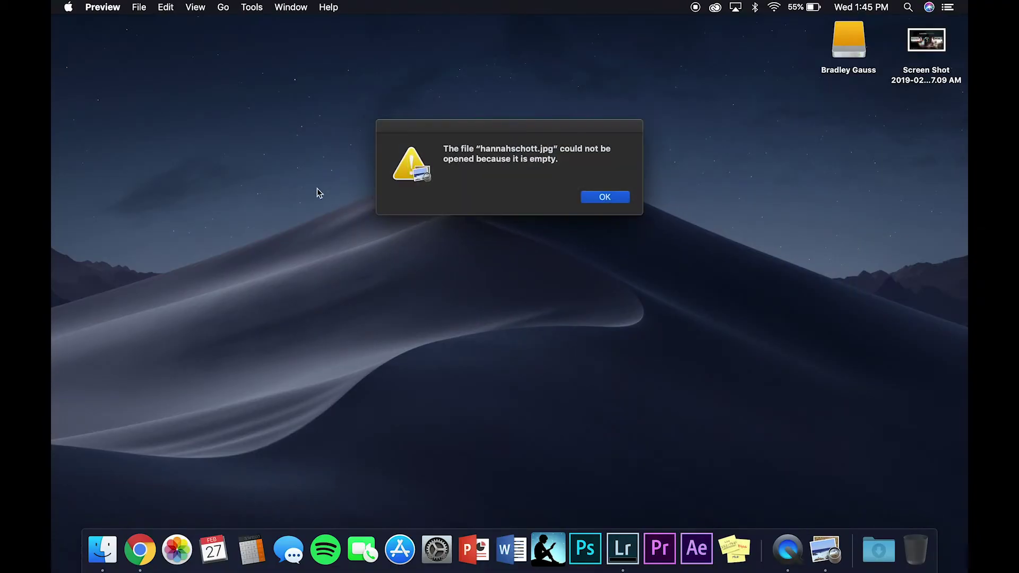
pyautogui.click(606, 205)
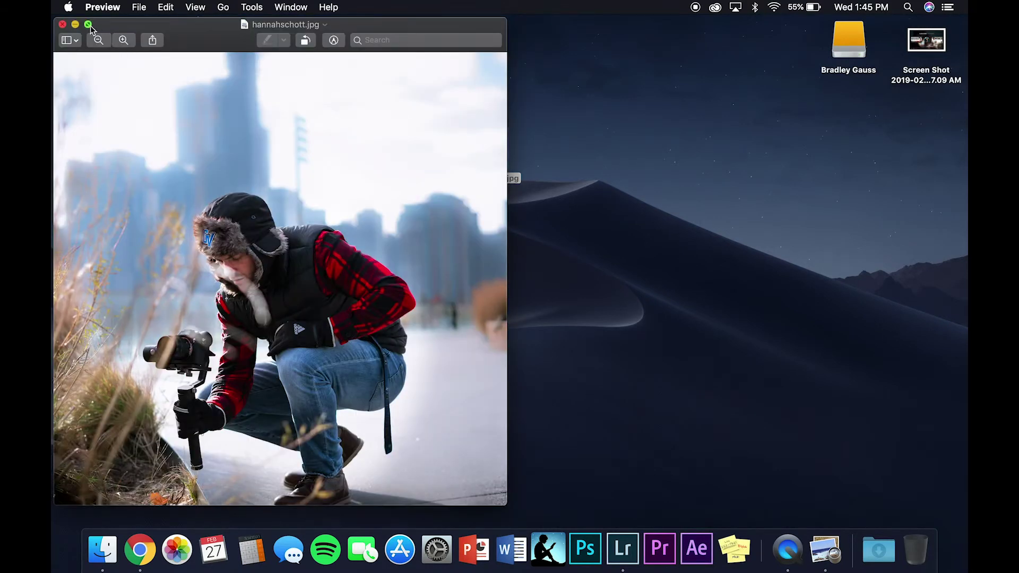
pyautogui.click(88, 25)
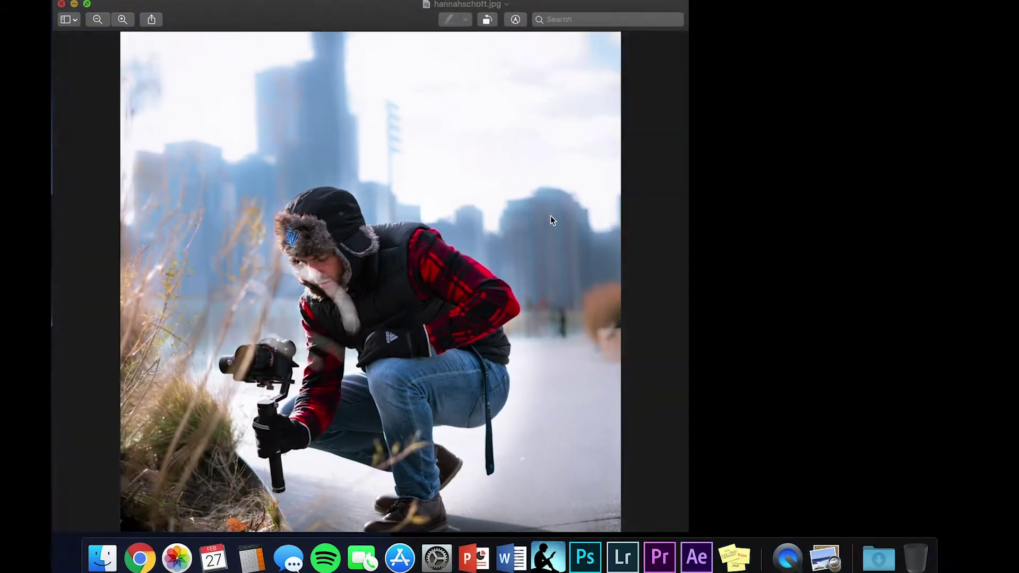